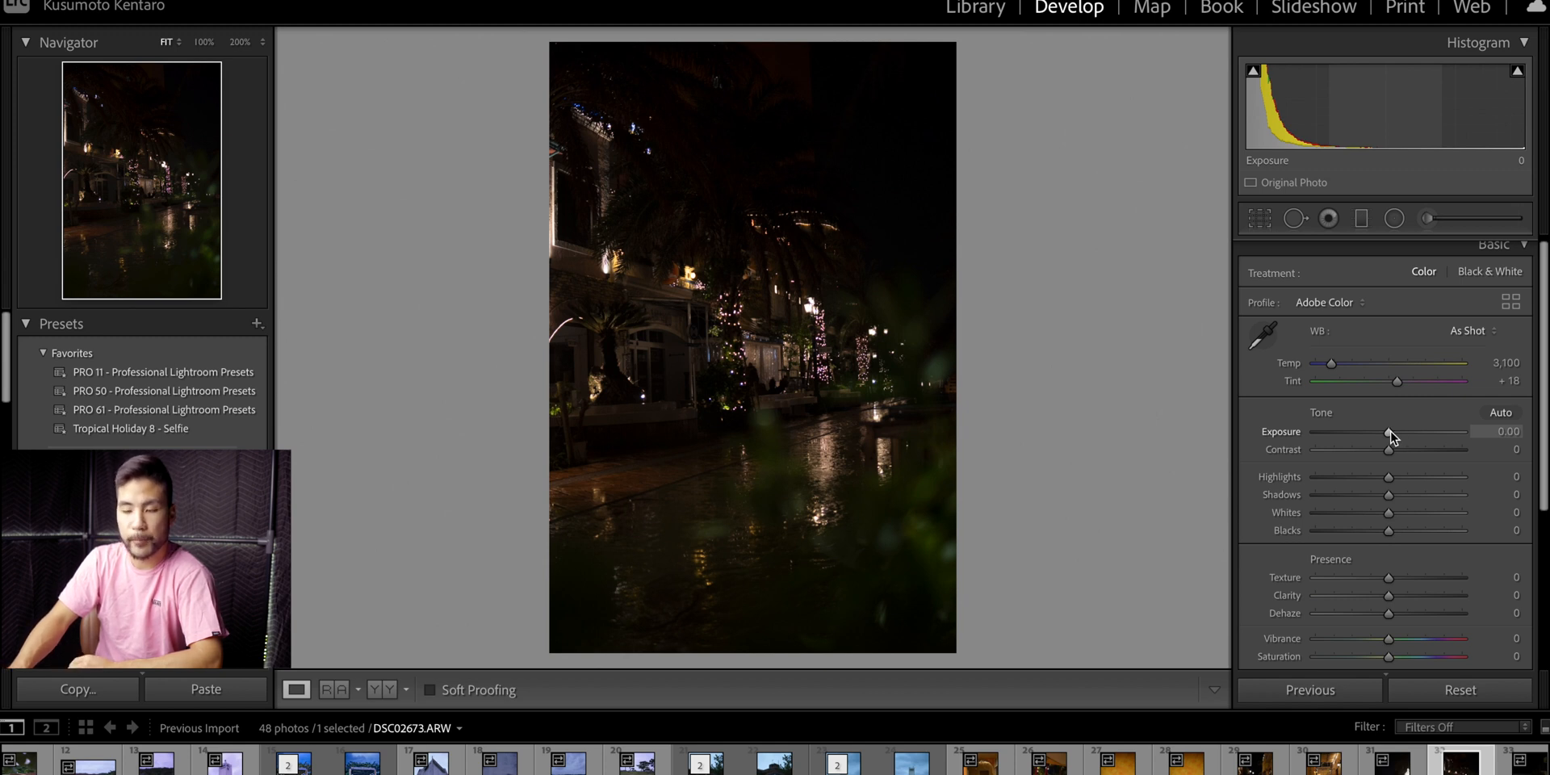
Raise the night street photo's exposure to +2.55 and compare it with the unedited before view.
{"action": "left_click_drag", "start_coordinate": [1390, 432], "coordinate": [1430, 437]}
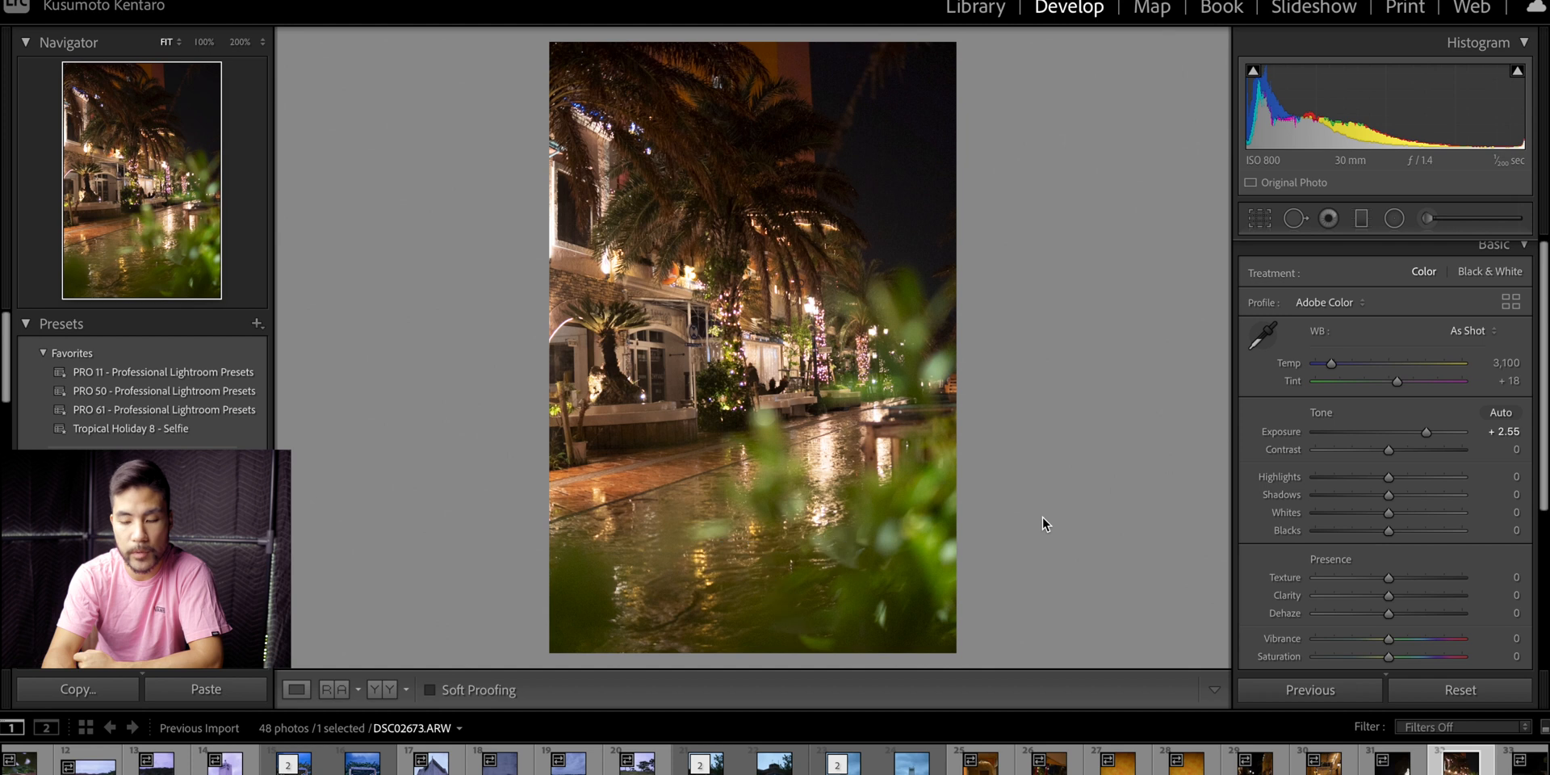
{"action": "key", "text": "backslash"}
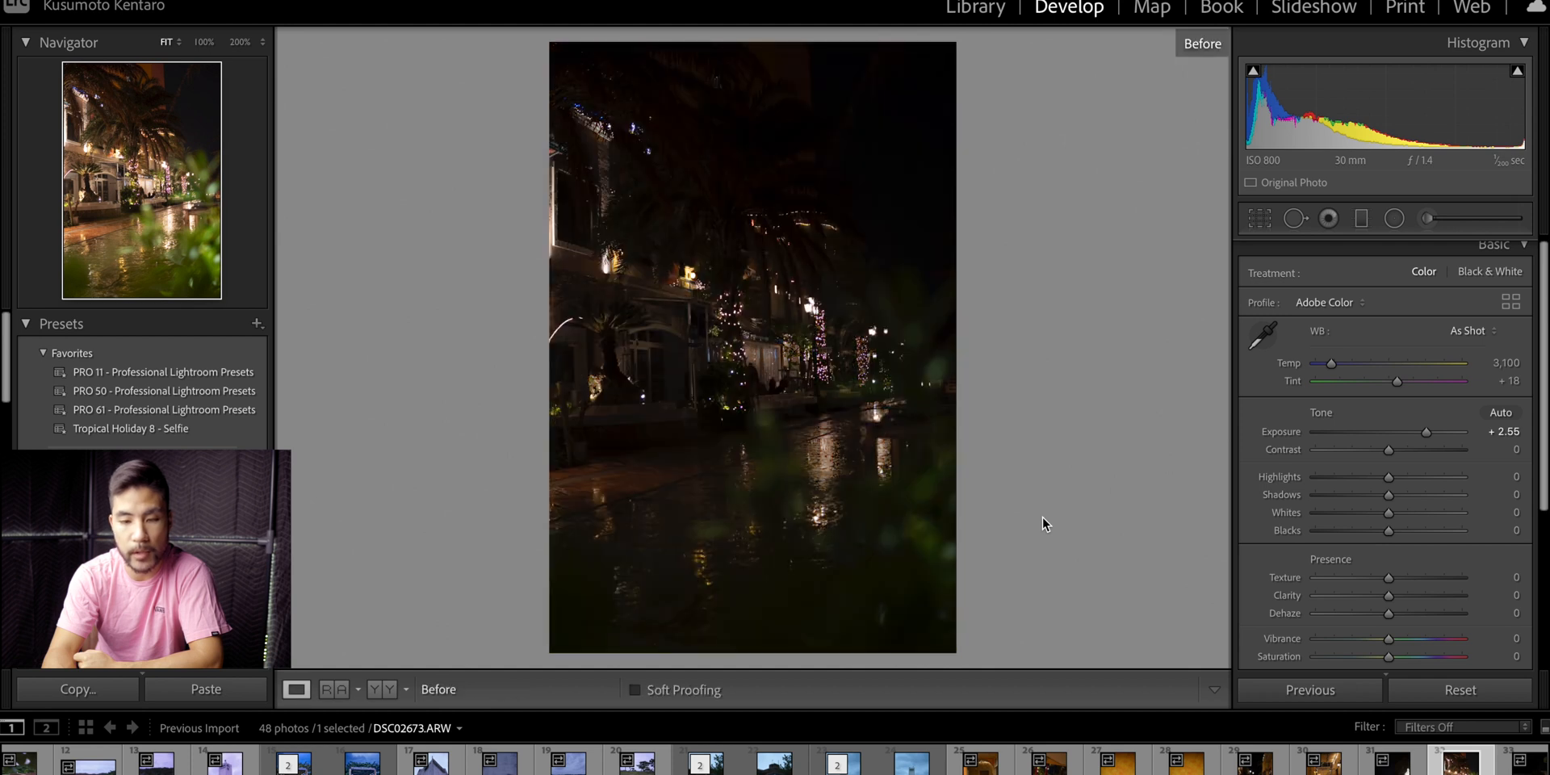
{"action": "key", "text": "backslash"}
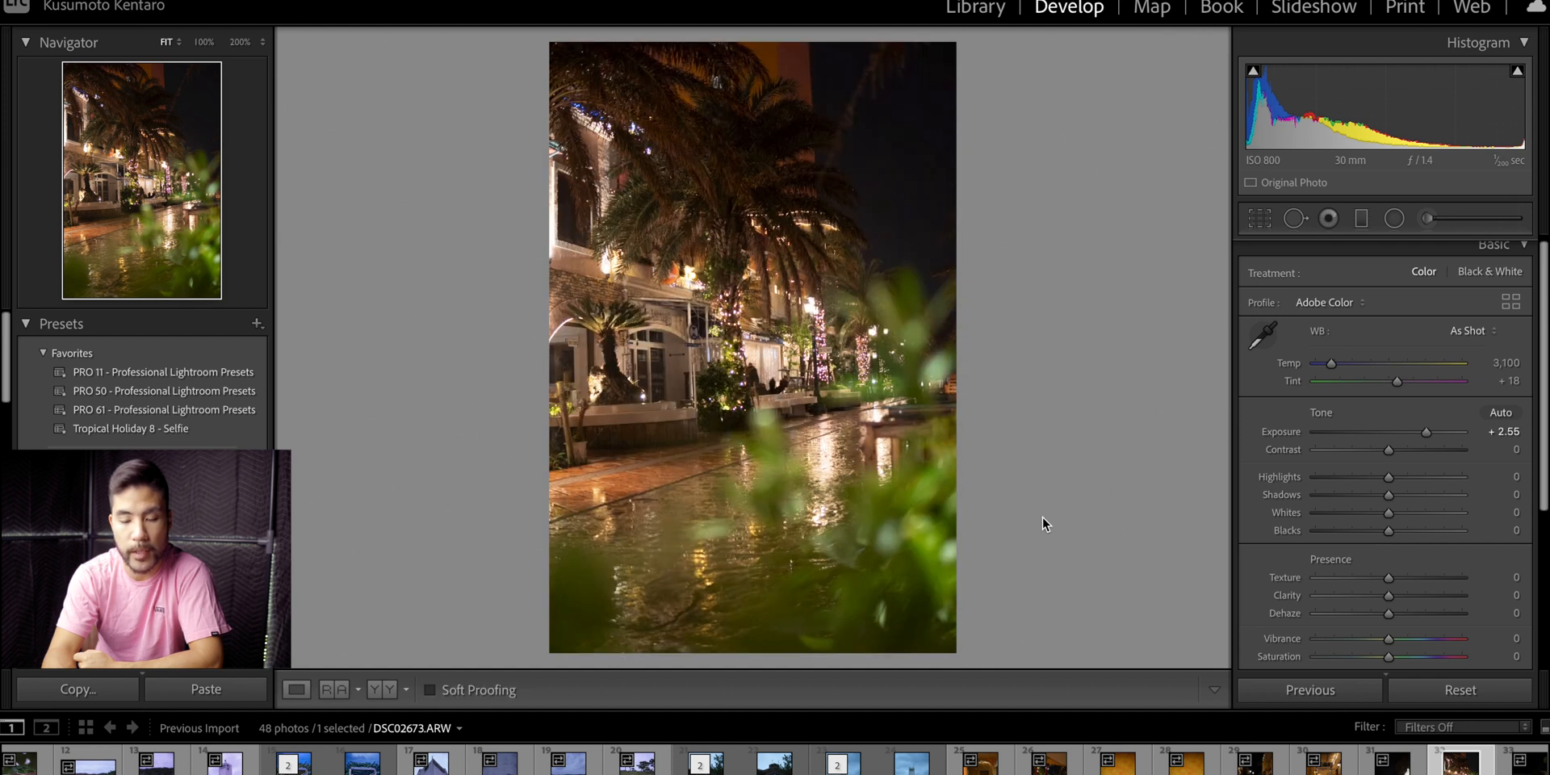
{"action": "key", "text": "backslash"}
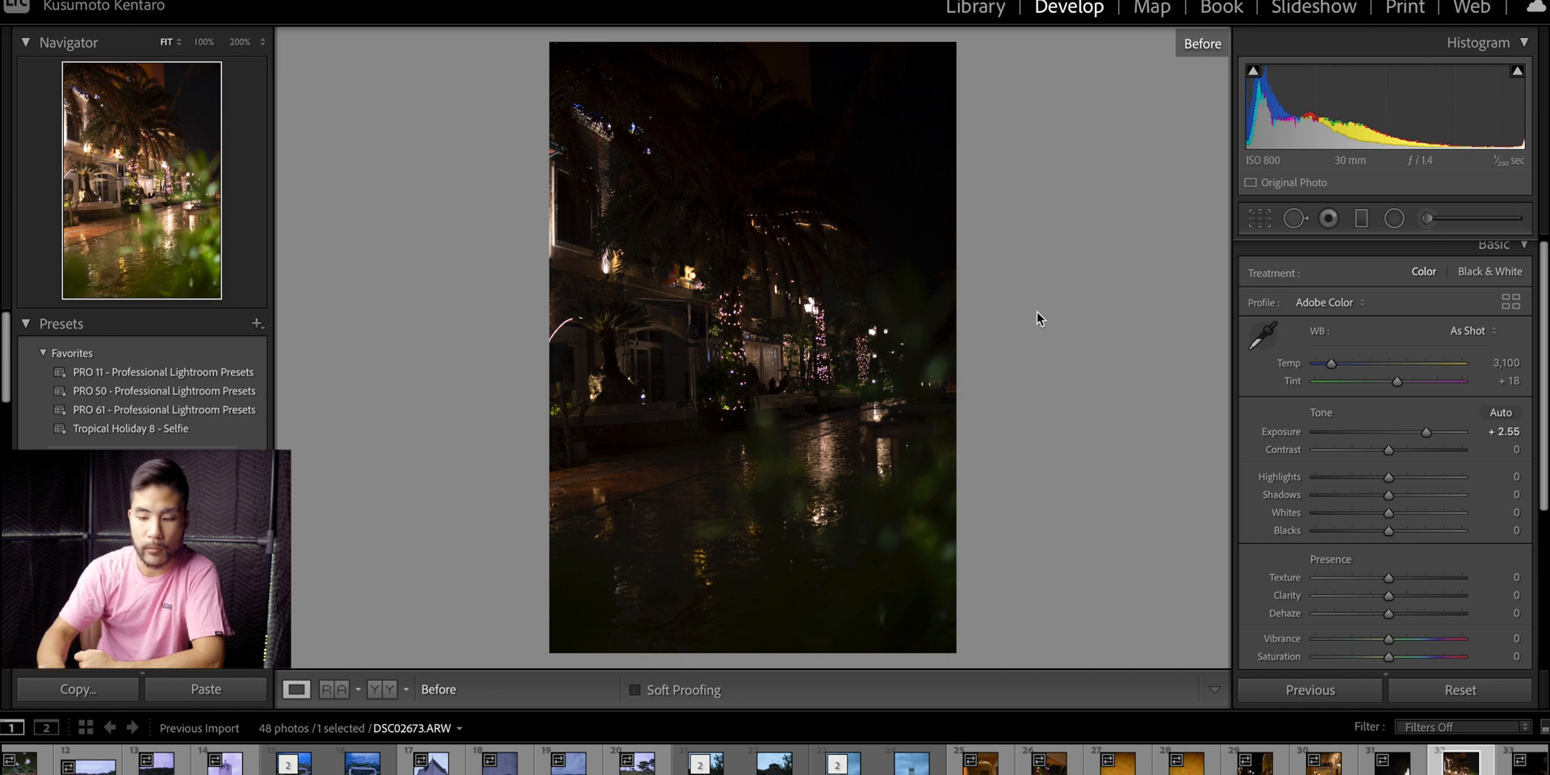
{"action": "key", "text": "backslash"}
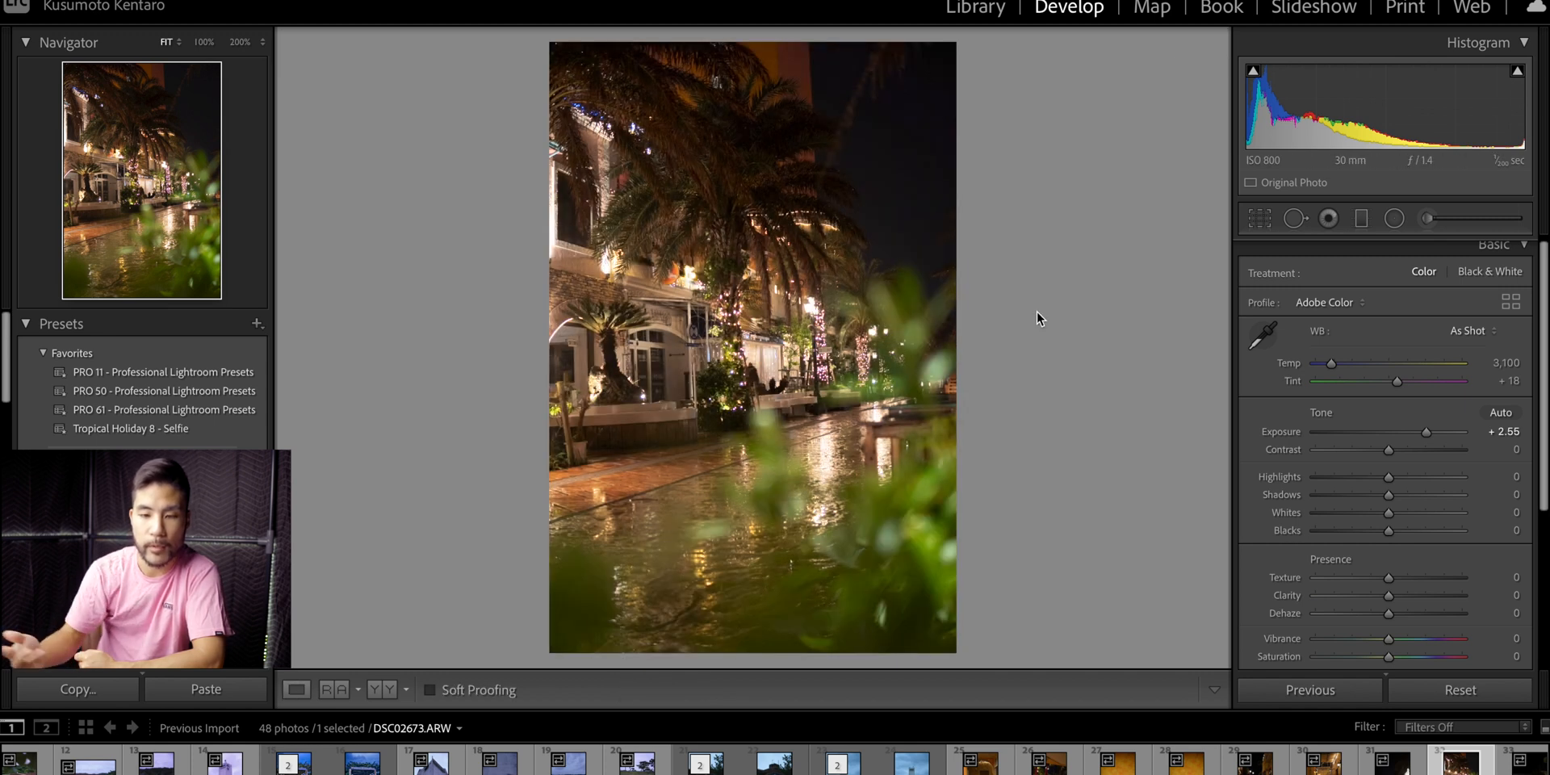
Examine the noise in the dark sky and around the palm fronds at 100% magnification.
{"action": "left_click", "coordinate": [931, 95]}
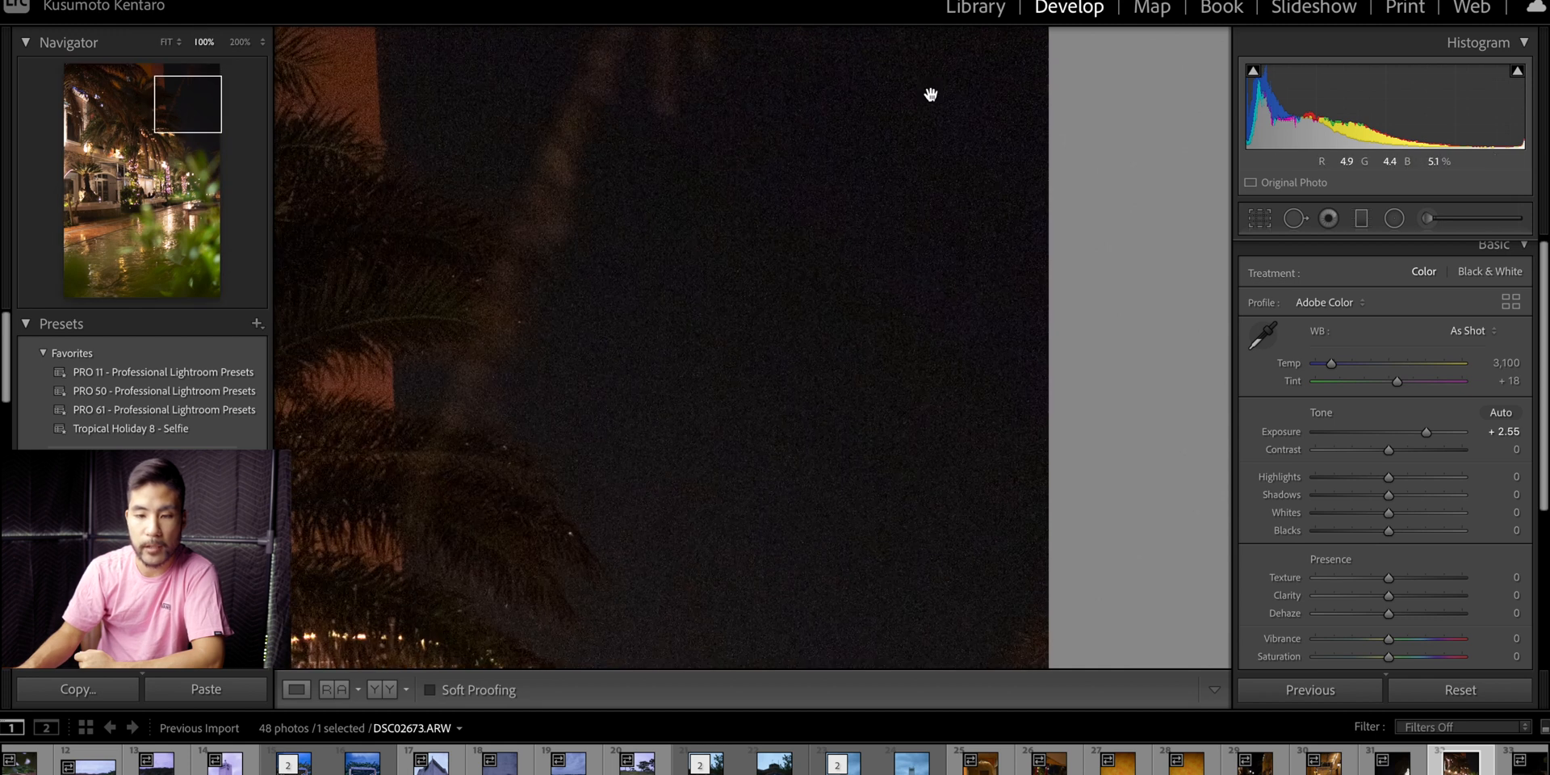
{"action": "left_click_drag", "start_coordinate": [651, 318], "coordinate": [948, 595]}
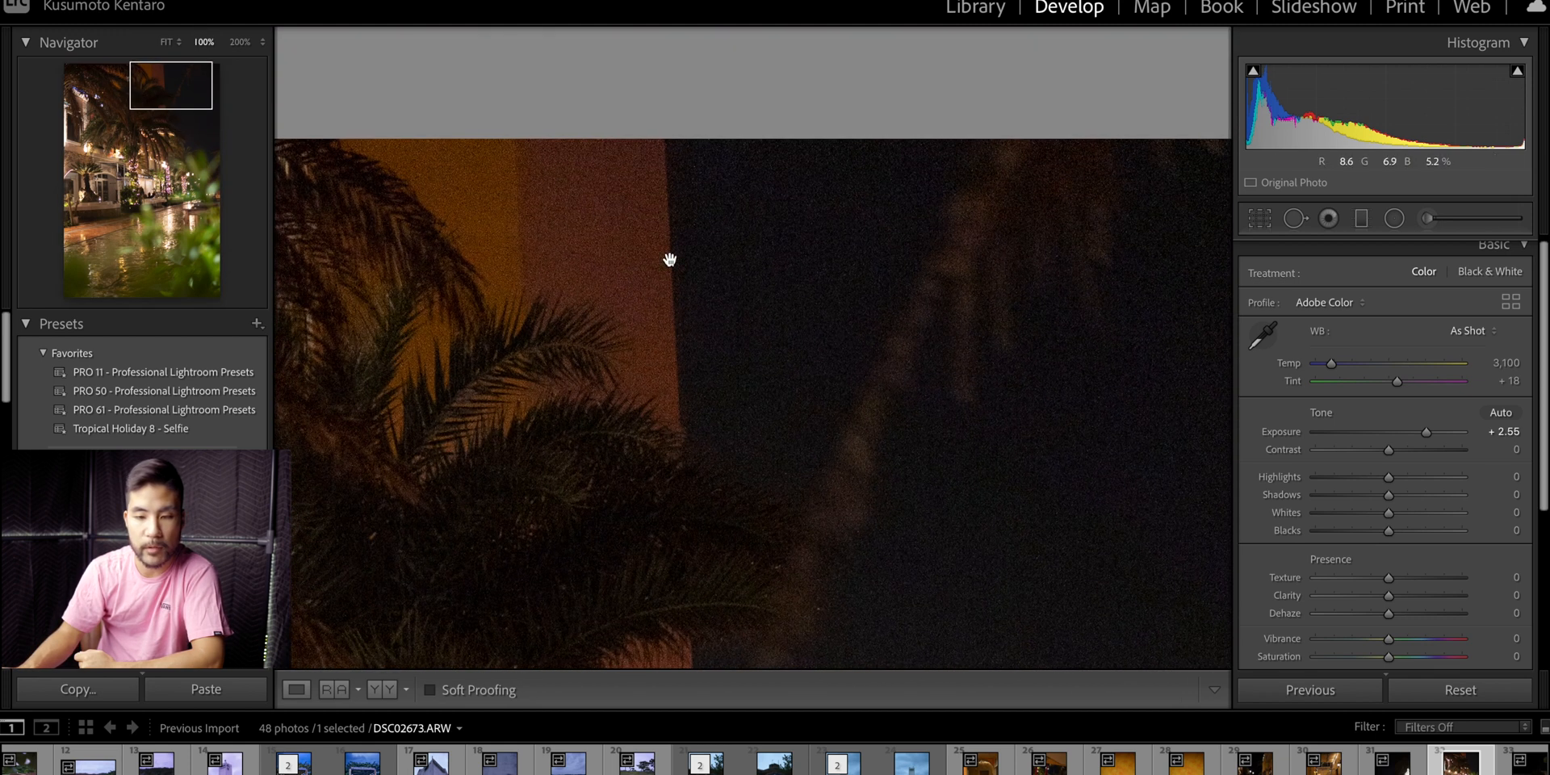
{"action": "left_click_drag", "start_coordinate": [726, 363], "coordinate": [726, 162]}
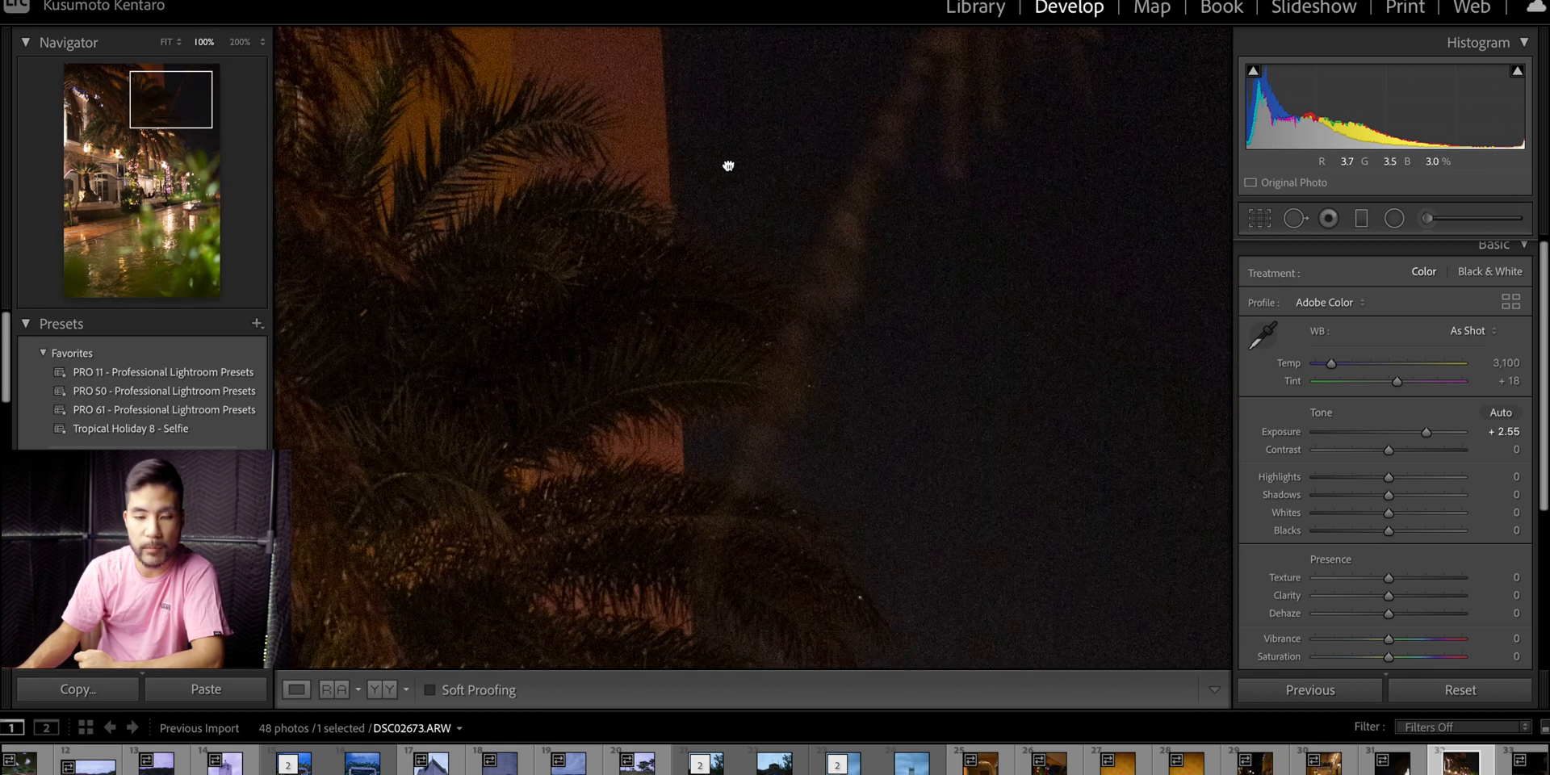
{"action": "left_click", "coordinate": [889, 396]}
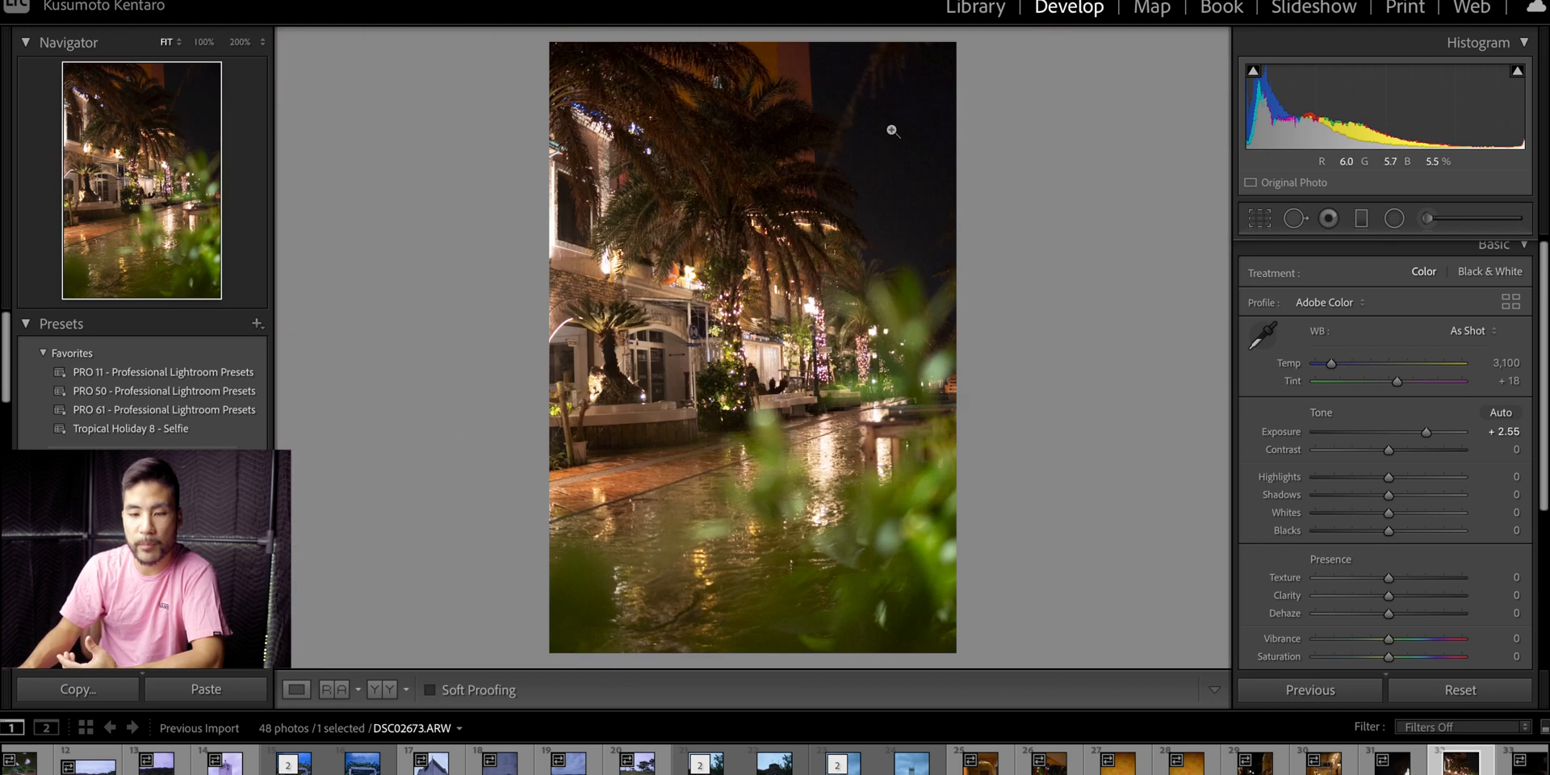
{"action": "left_click", "coordinate": [889, 245]}
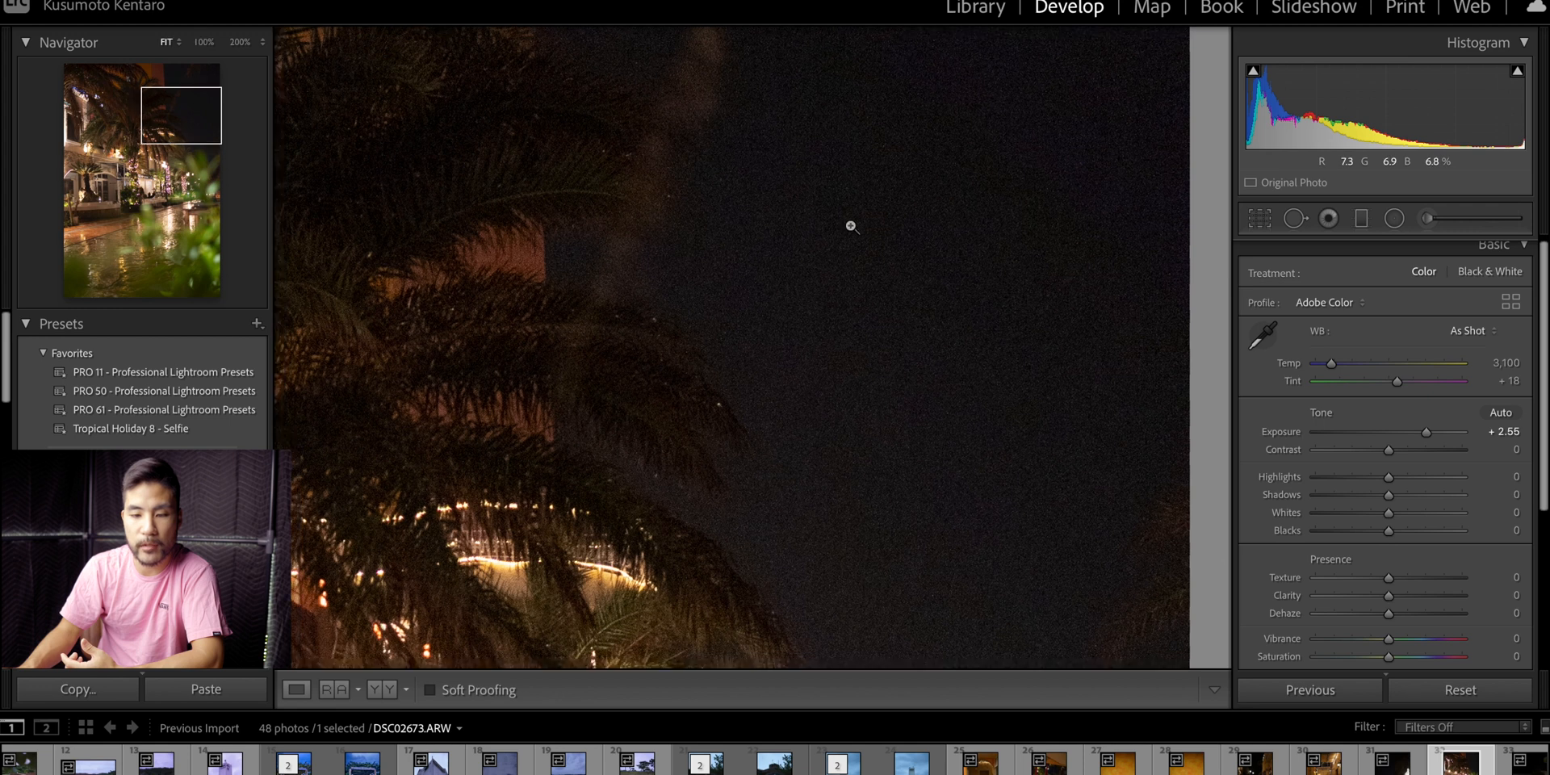
{"action": "left_click", "coordinate": [851, 226]}
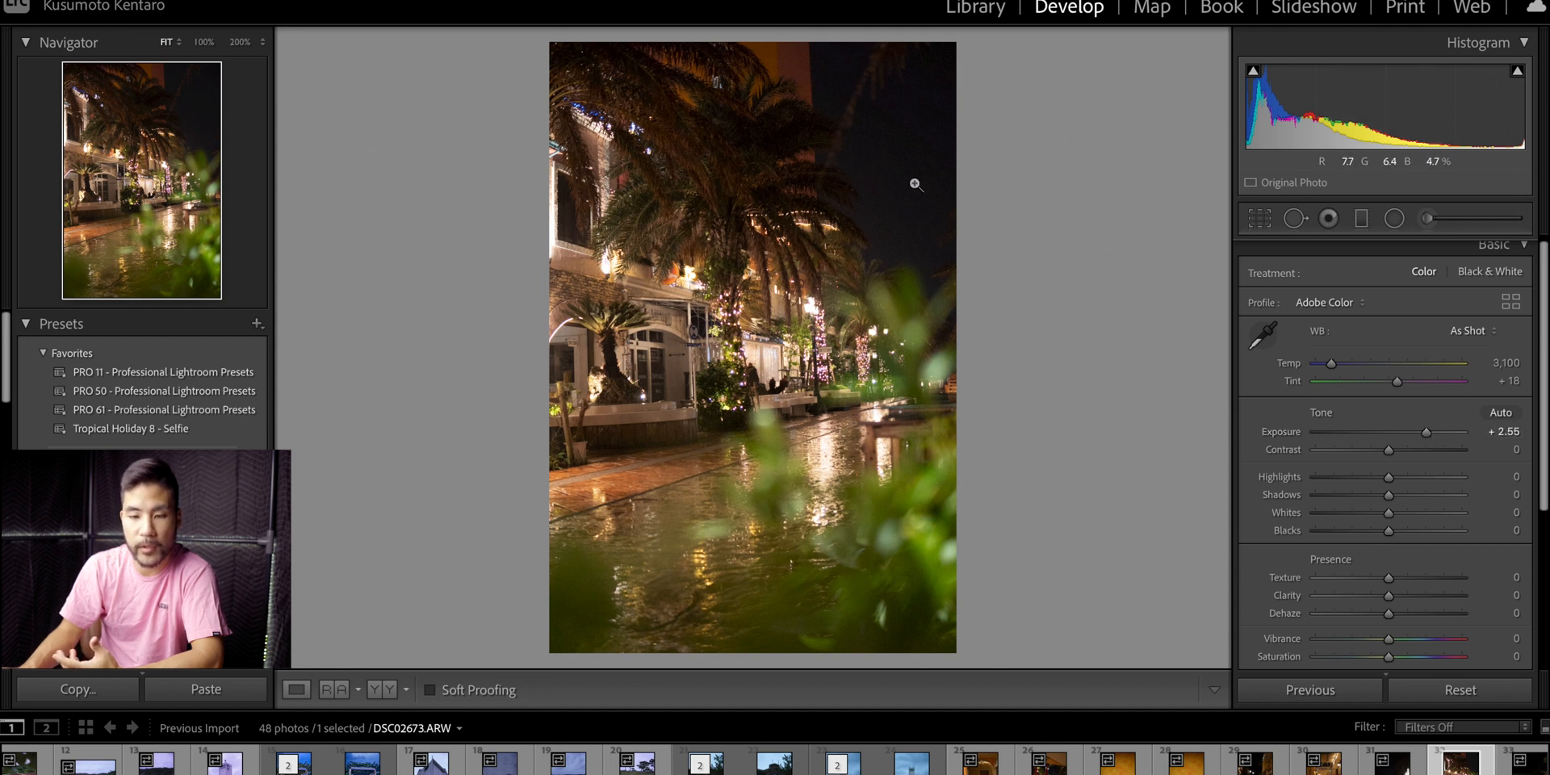
{"action": "left_click", "coordinate": [928, 239]}
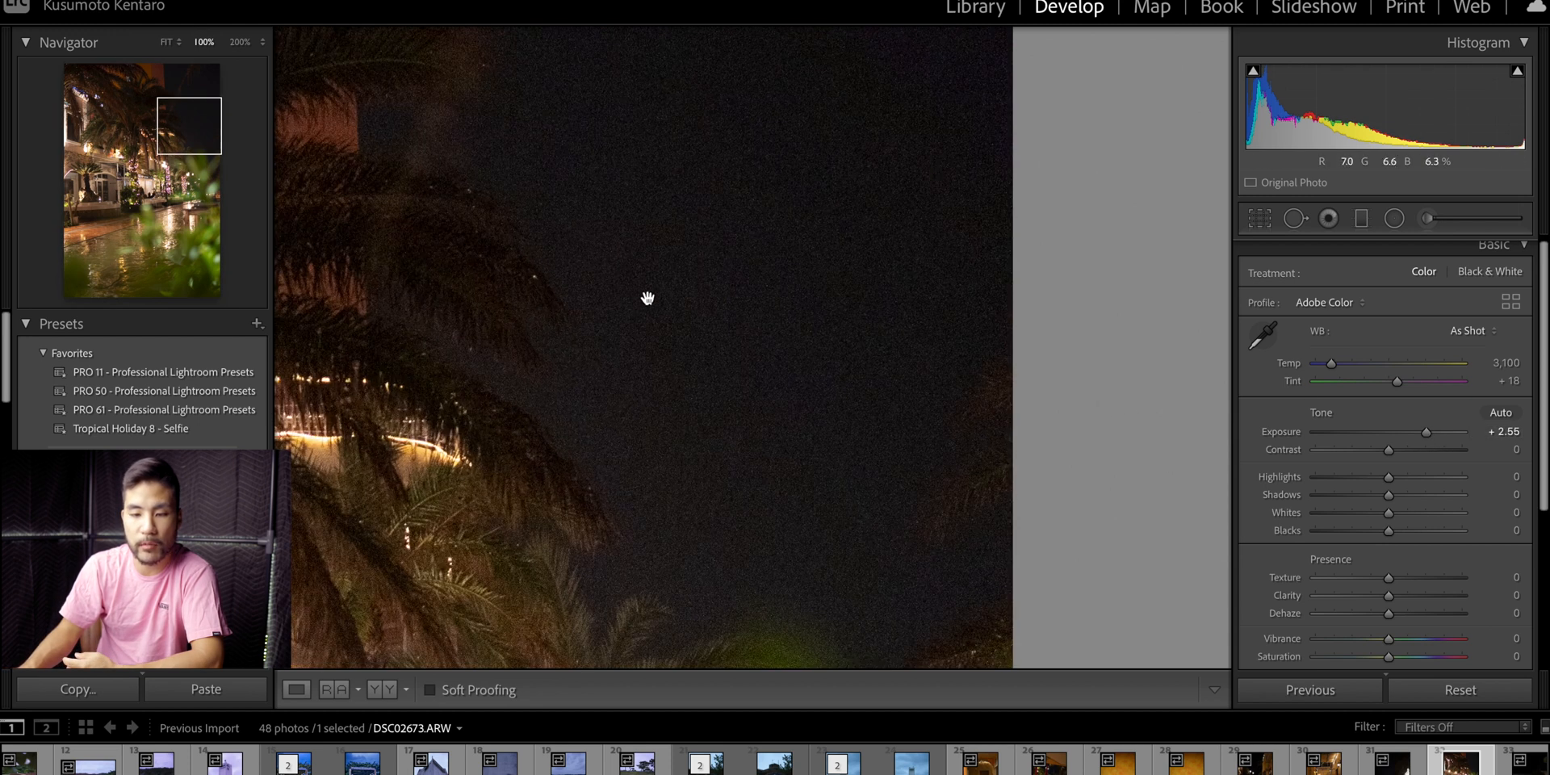
{"action": "left_click_drag", "start_coordinate": [767, 194], "coordinate": [870, 515]}
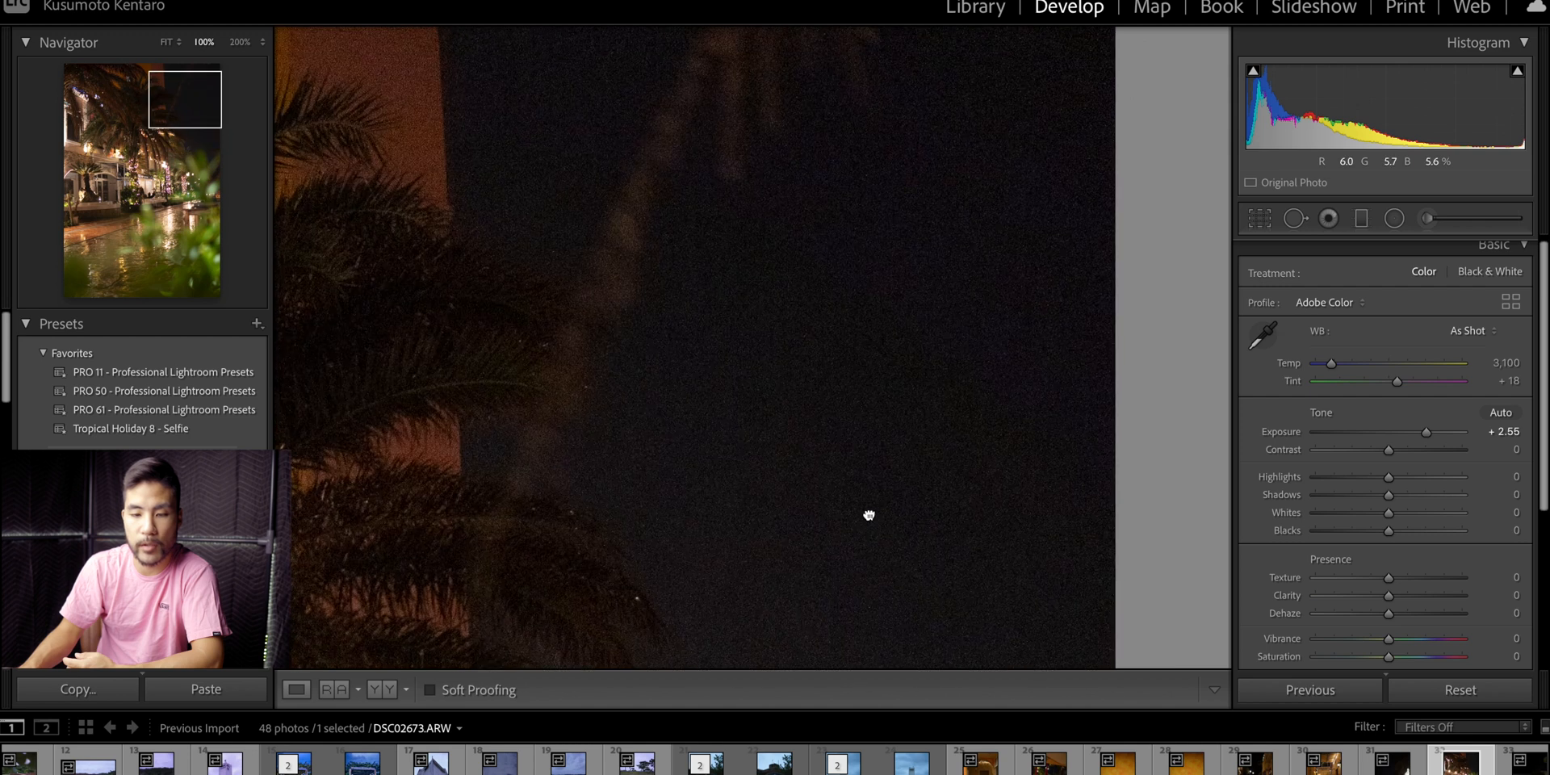
{"action": "left_click", "coordinate": [717, 245]}
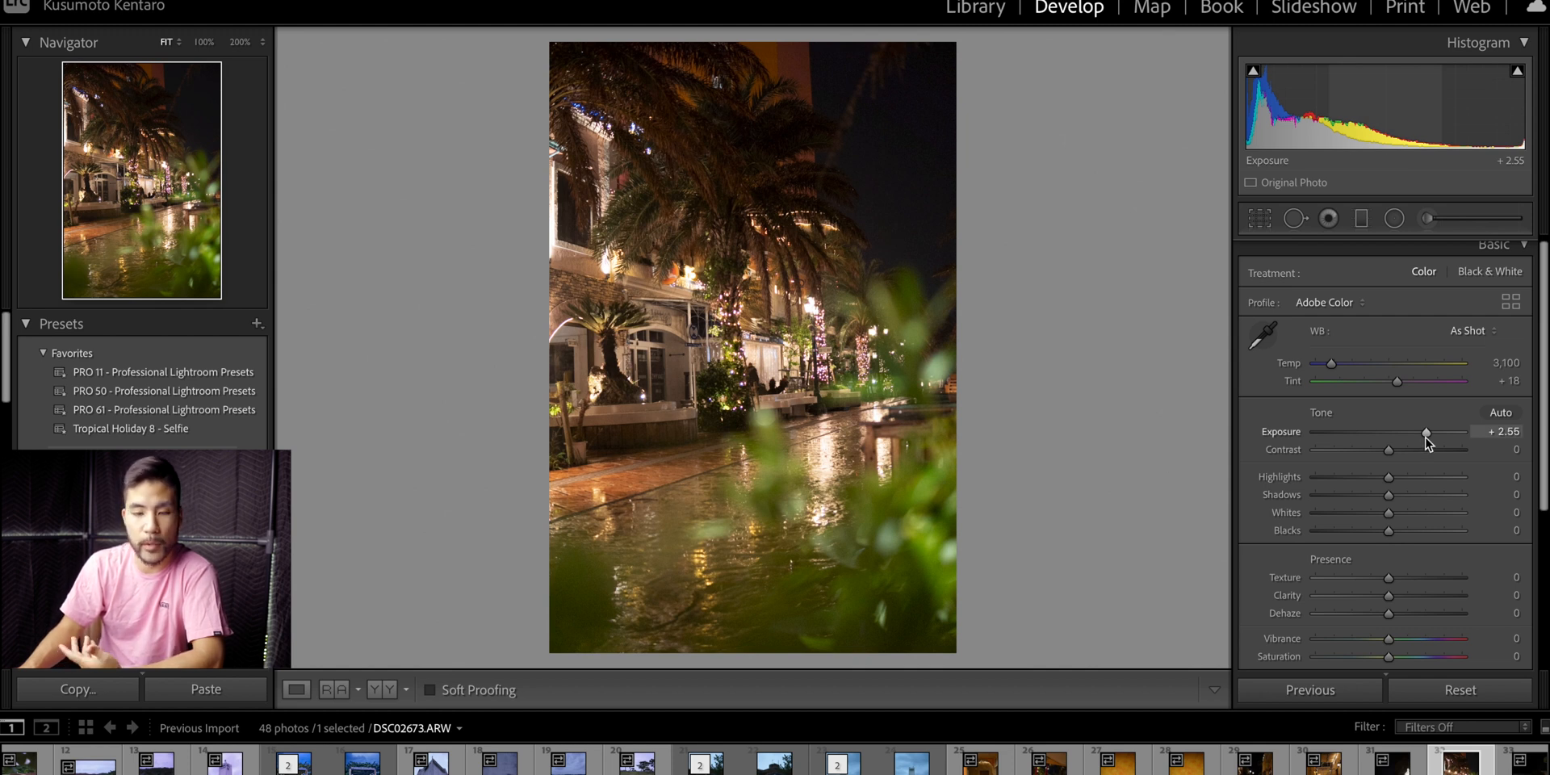
Raise the exposure to +5.00 and inspect the noise across the sky, palm, planter and coffee shop area at 100%.
{"action": "left_click_drag", "start_coordinate": [1426, 437], "coordinate": [1465, 434]}
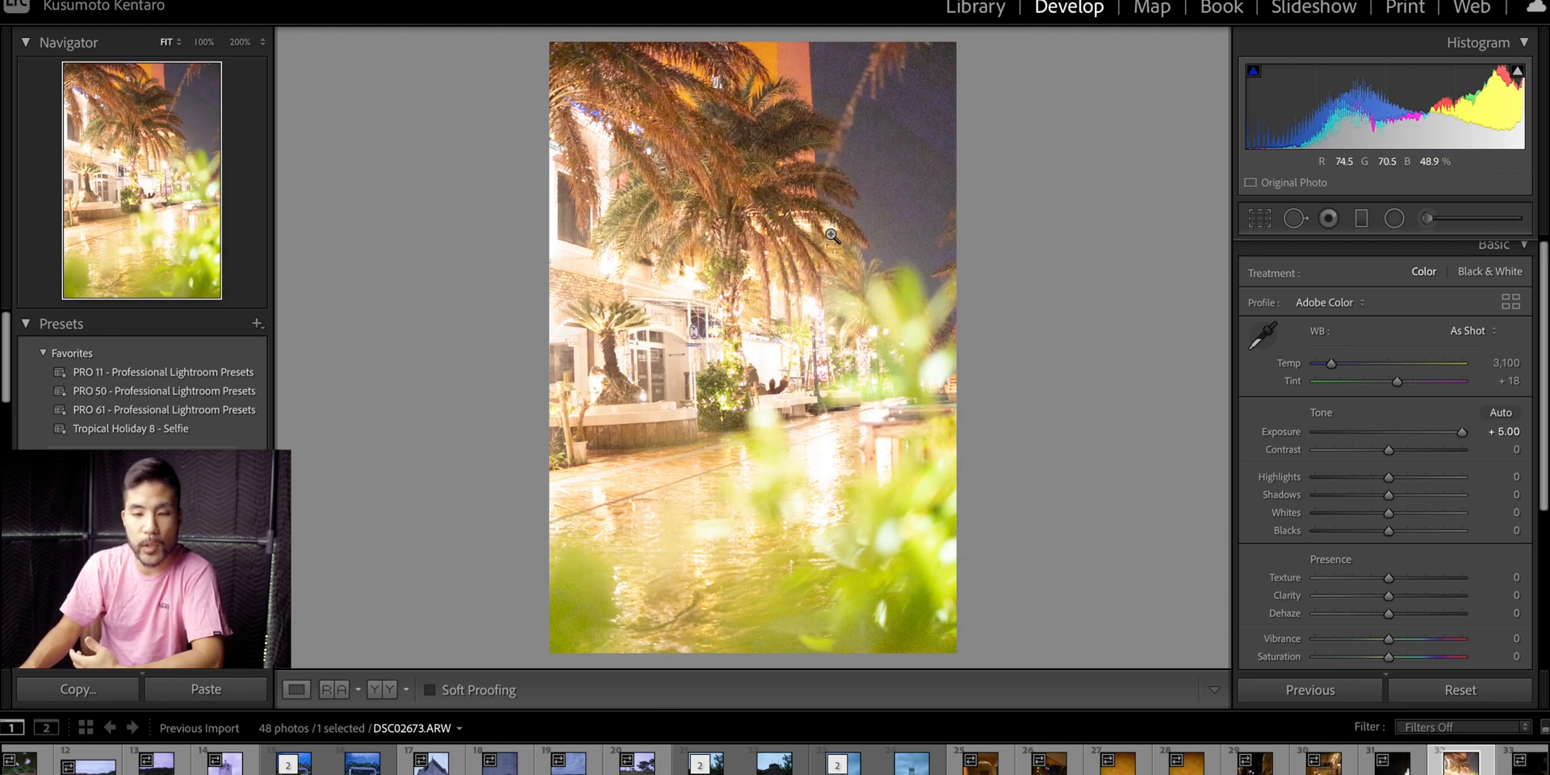
{"action": "left_click_drag", "start_coordinate": [916, 146], "coordinate": [1190, 332]}
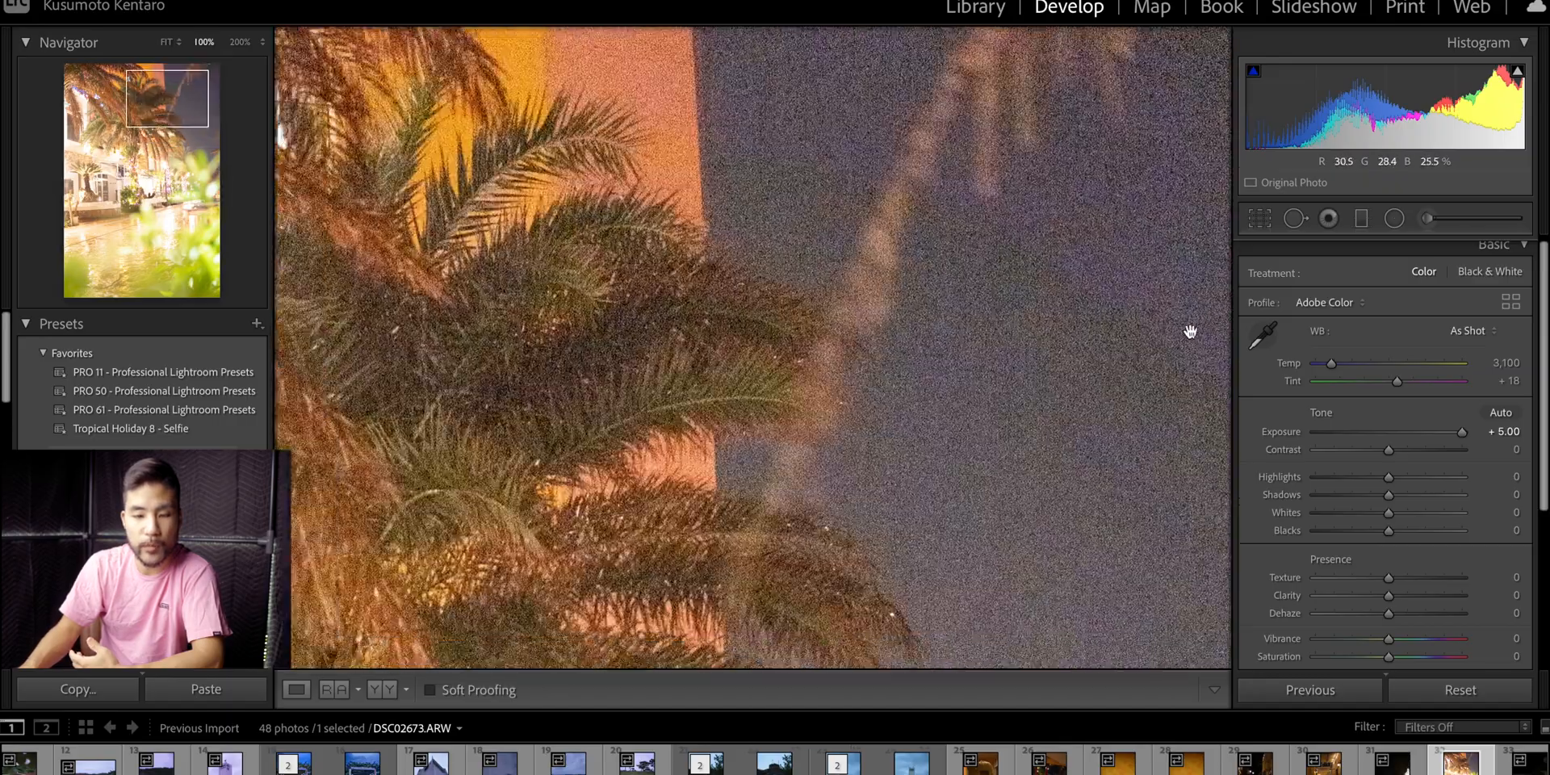
{"action": "left_click_drag", "start_coordinate": [531, 402], "coordinate": [987, 131]}
{"action": "left_click_drag", "start_coordinate": [484, 406], "coordinate": [767, 164]}
{"action": "left_click_drag", "start_coordinate": [566, 535], "coordinate": [921, 314]}
{"action": "left_click_drag", "start_coordinate": [846, 512], "coordinate": [689, 264]}
{"action": "left_click_drag", "start_coordinate": [809, 469], "coordinate": [625, 208]}
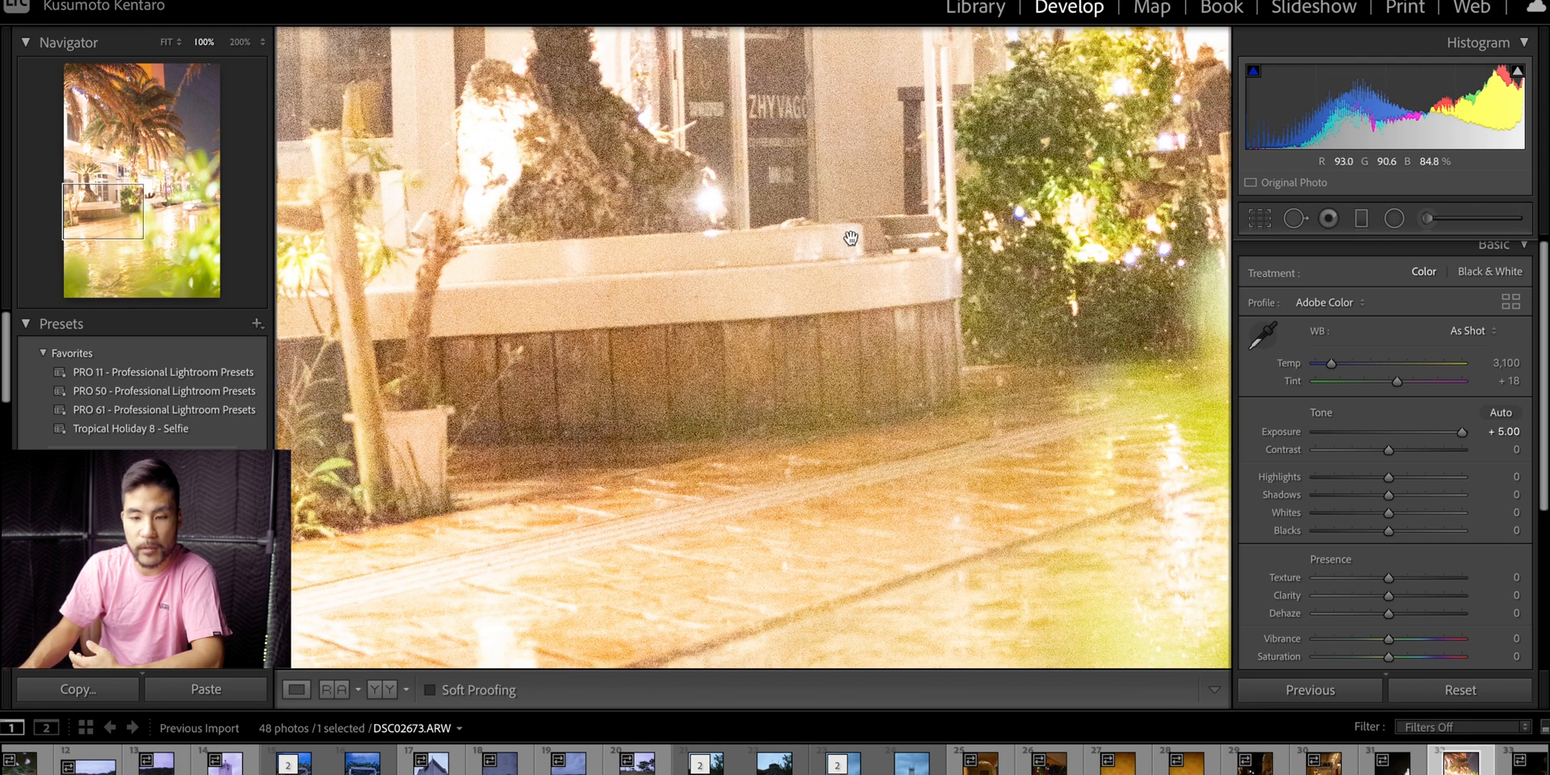
{"action": "left_click_drag", "start_coordinate": [940, 360], "coordinate": [788, 517]}
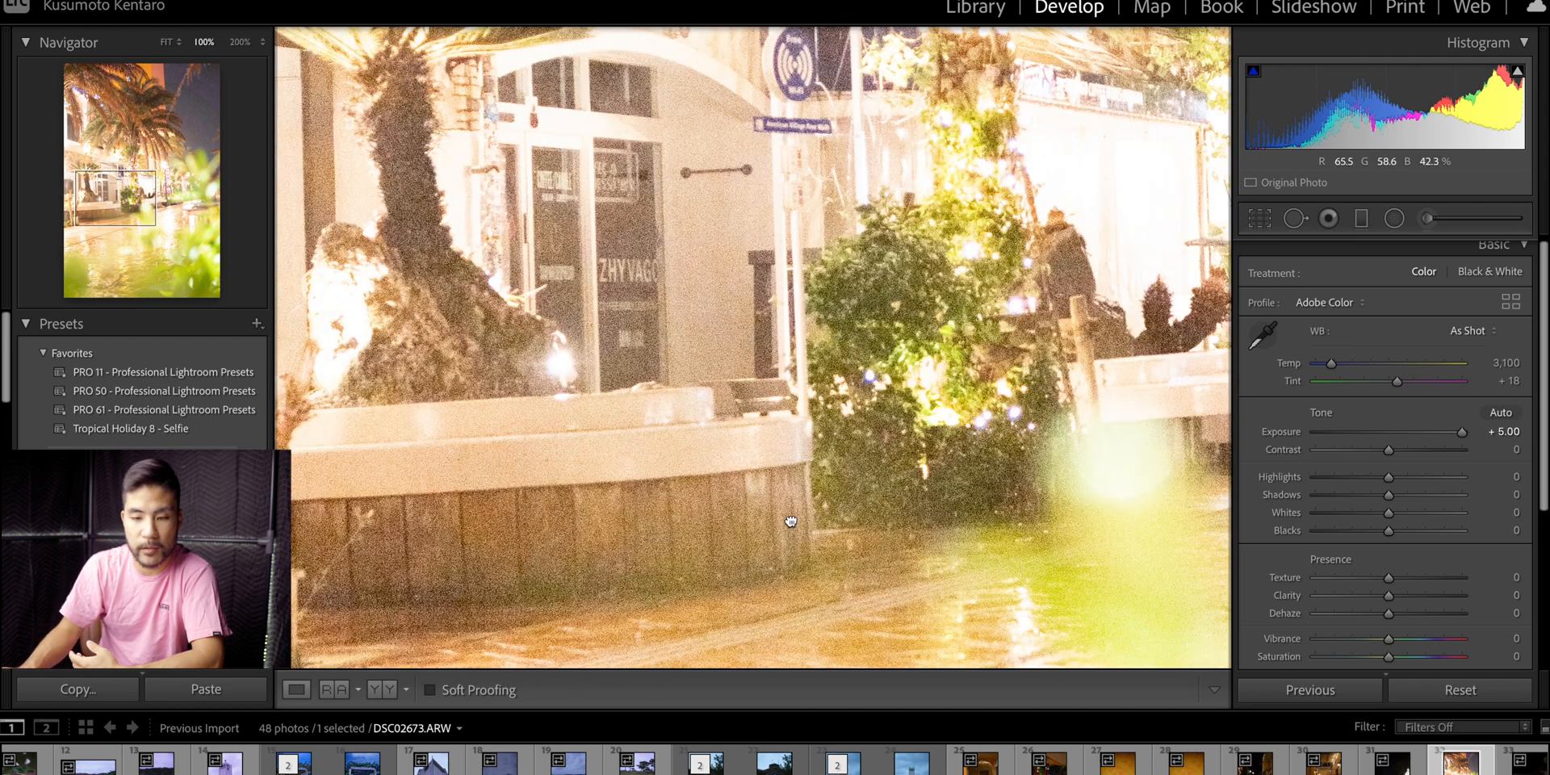
{"action": "left_click_drag", "start_coordinate": [911, 524], "coordinate": [636, 297]}
{"action": "left_click_drag", "start_coordinate": [910, 310], "coordinate": [480, 697]}
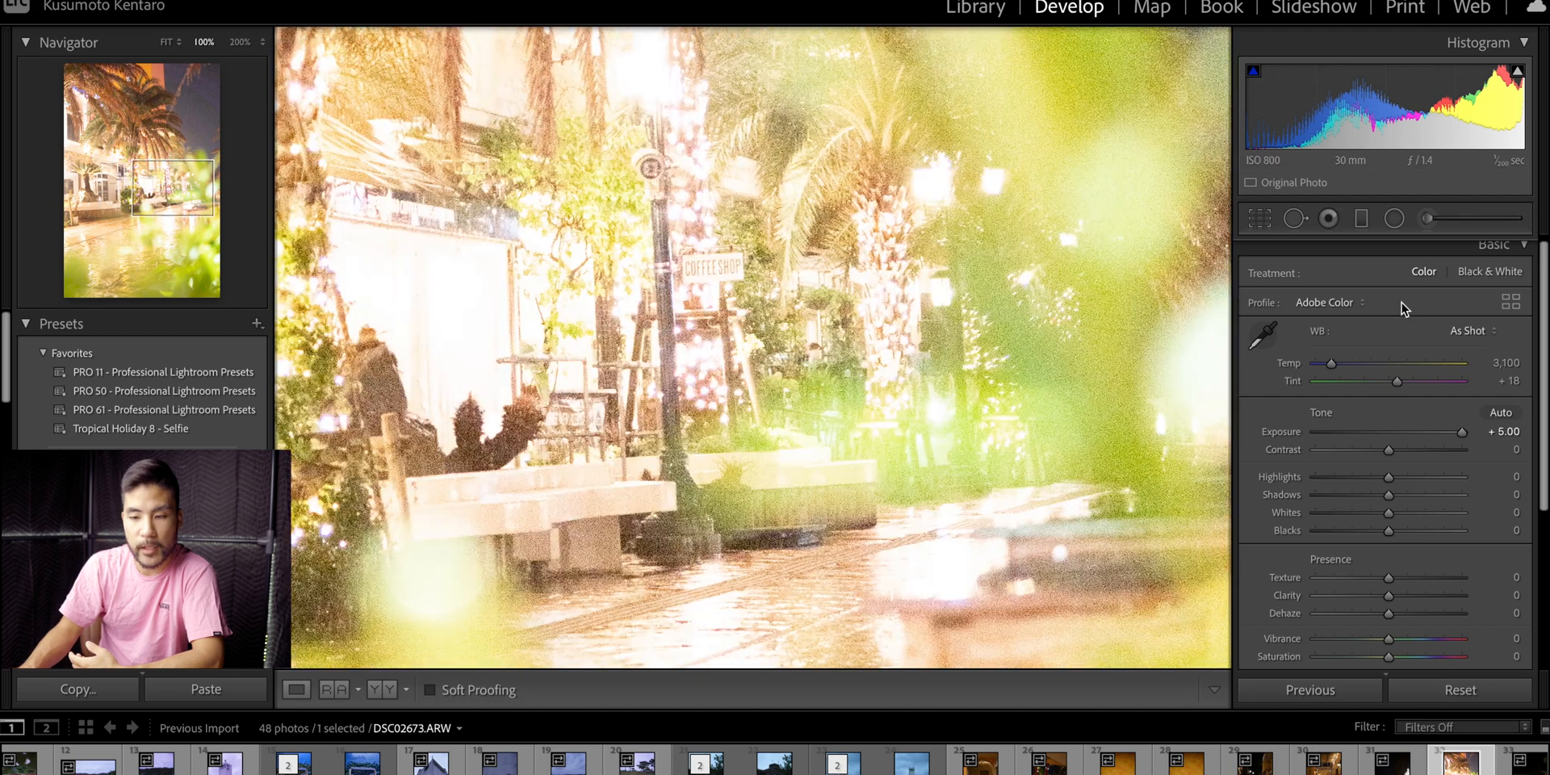
Lower the exposure to +0.40, return to the full-frame view and raise the exposure to +2.60.
{"action": "left_click_drag", "start_coordinate": [1463, 434], "coordinate": [1396, 437]}
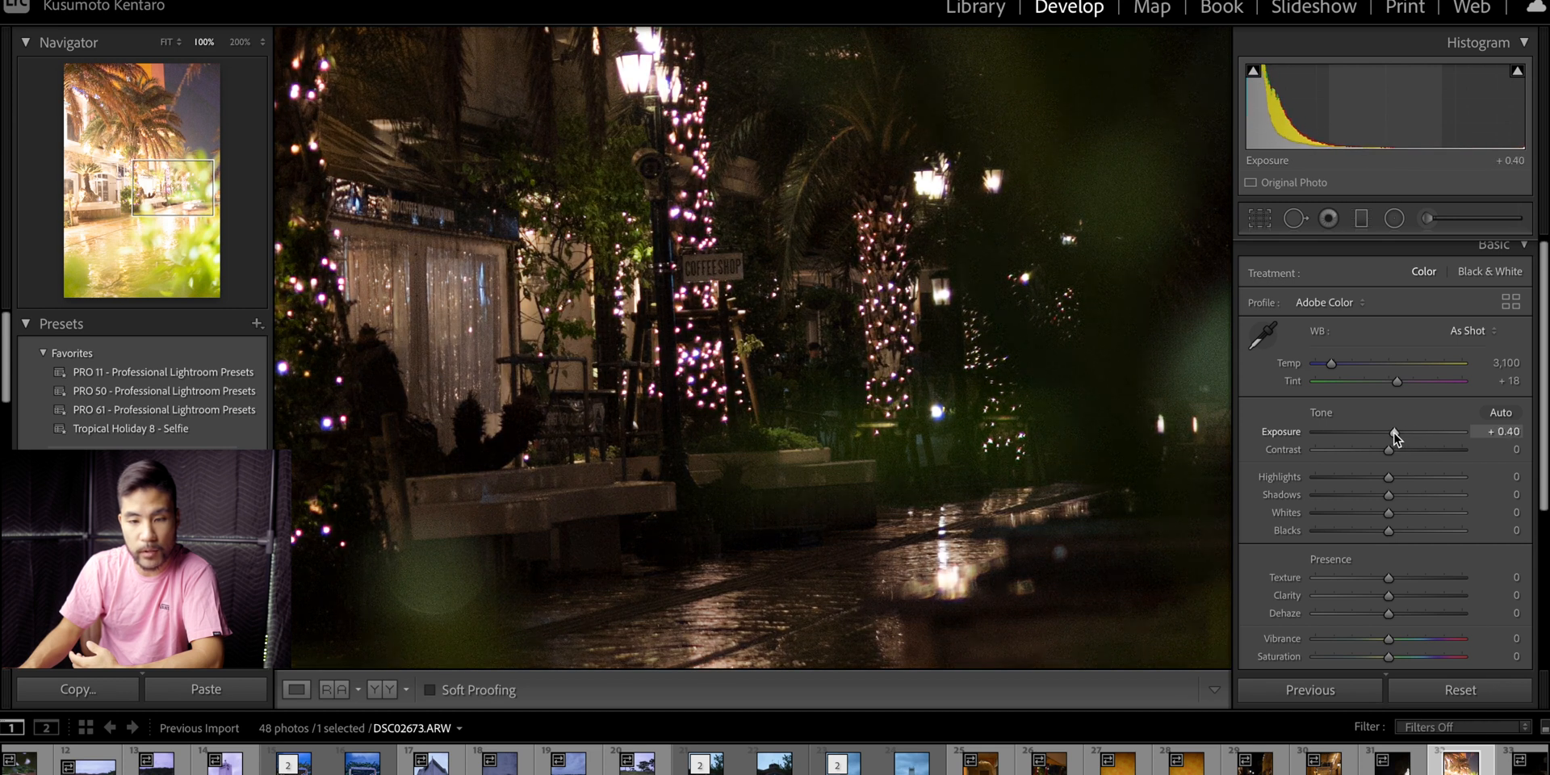
{"action": "left_click", "coordinate": [817, 370]}
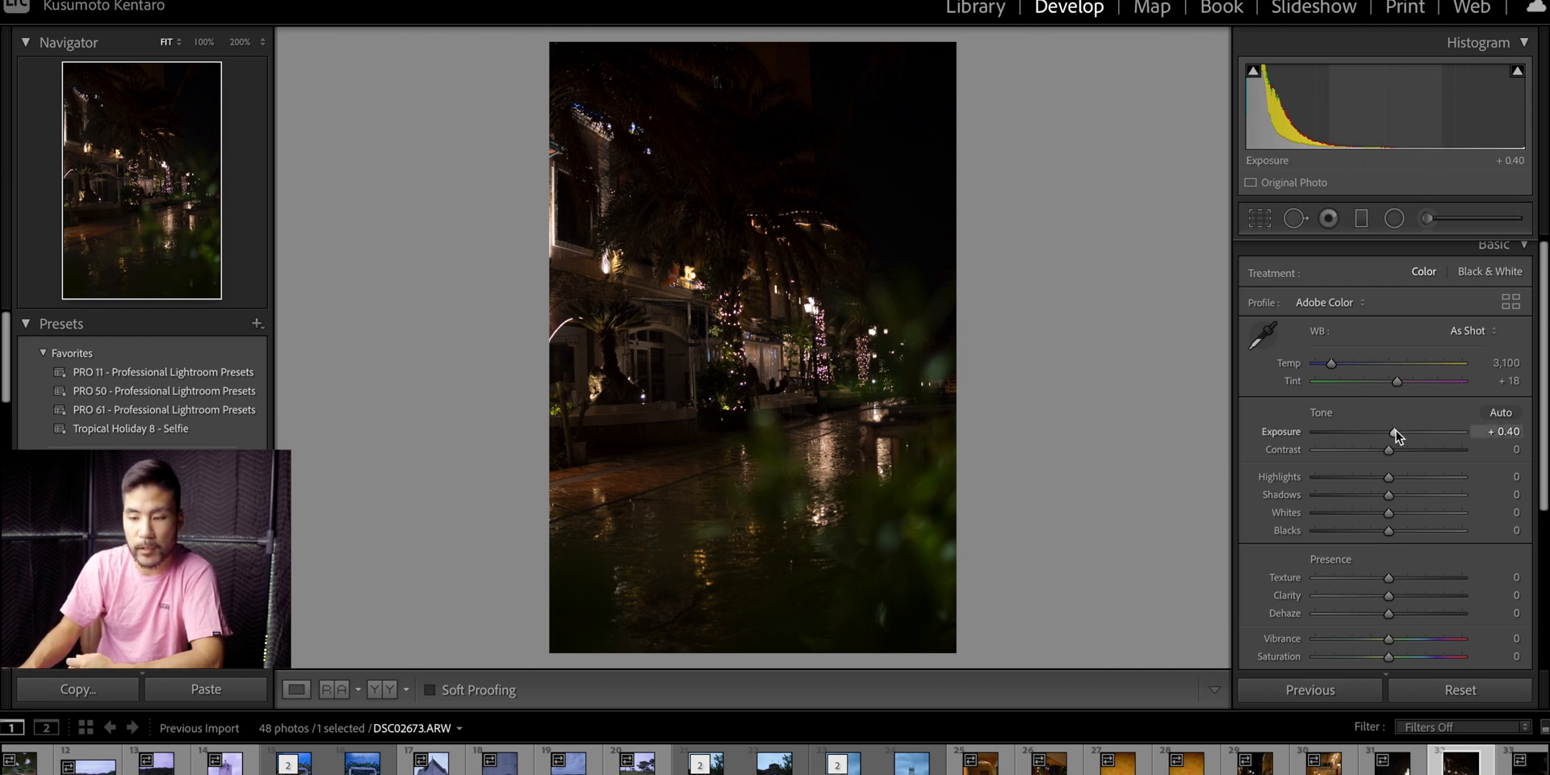
{"action": "left_click_drag", "start_coordinate": [1397, 433], "coordinate": [1431, 436]}
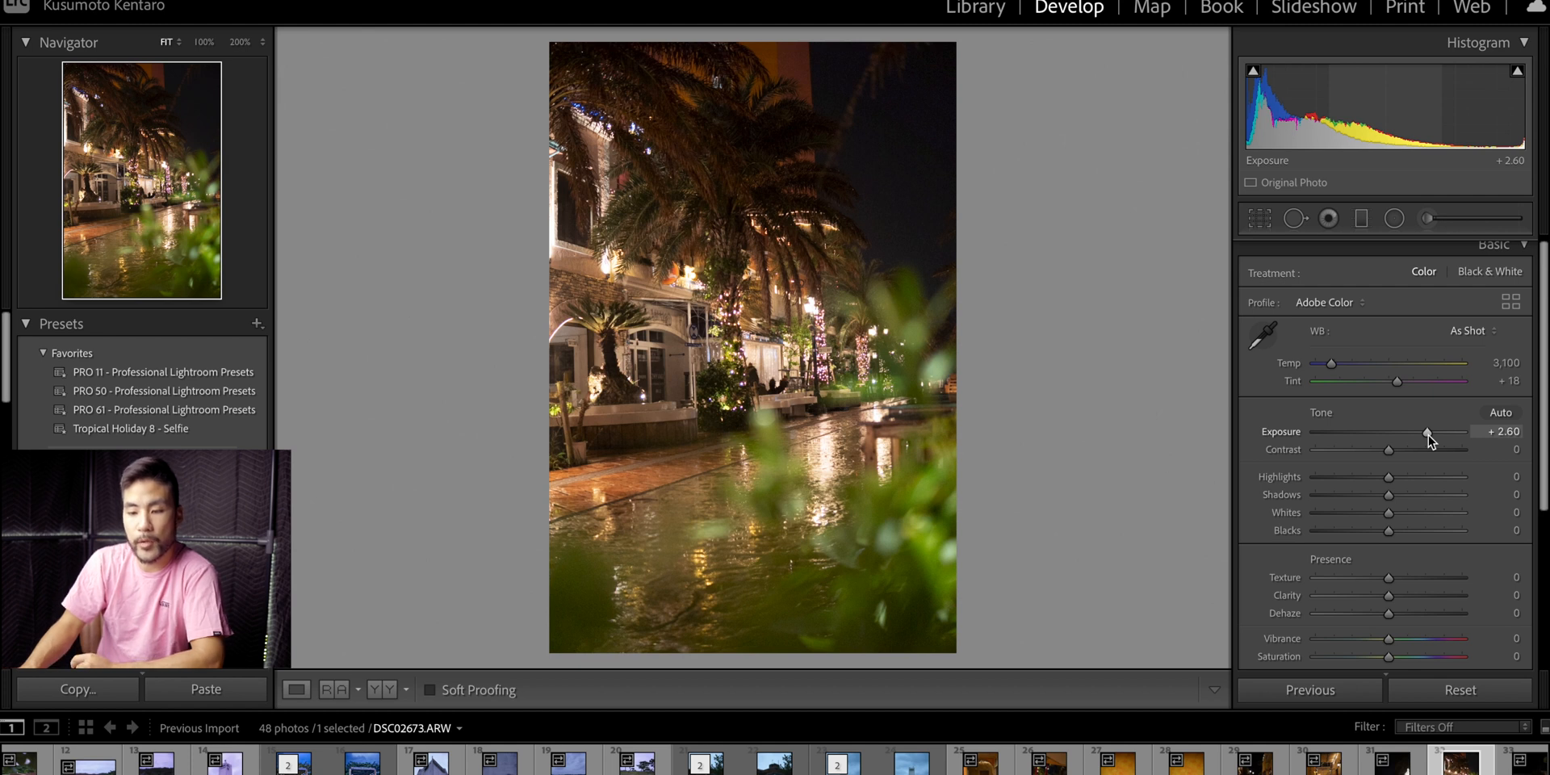
Lower the exposure to -5.00 and inspect the street lamps and string lights at 100%.
{"action": "left_click_drag", "start_coordinate": [1428, 433], "coordinate": [1324, 450]}
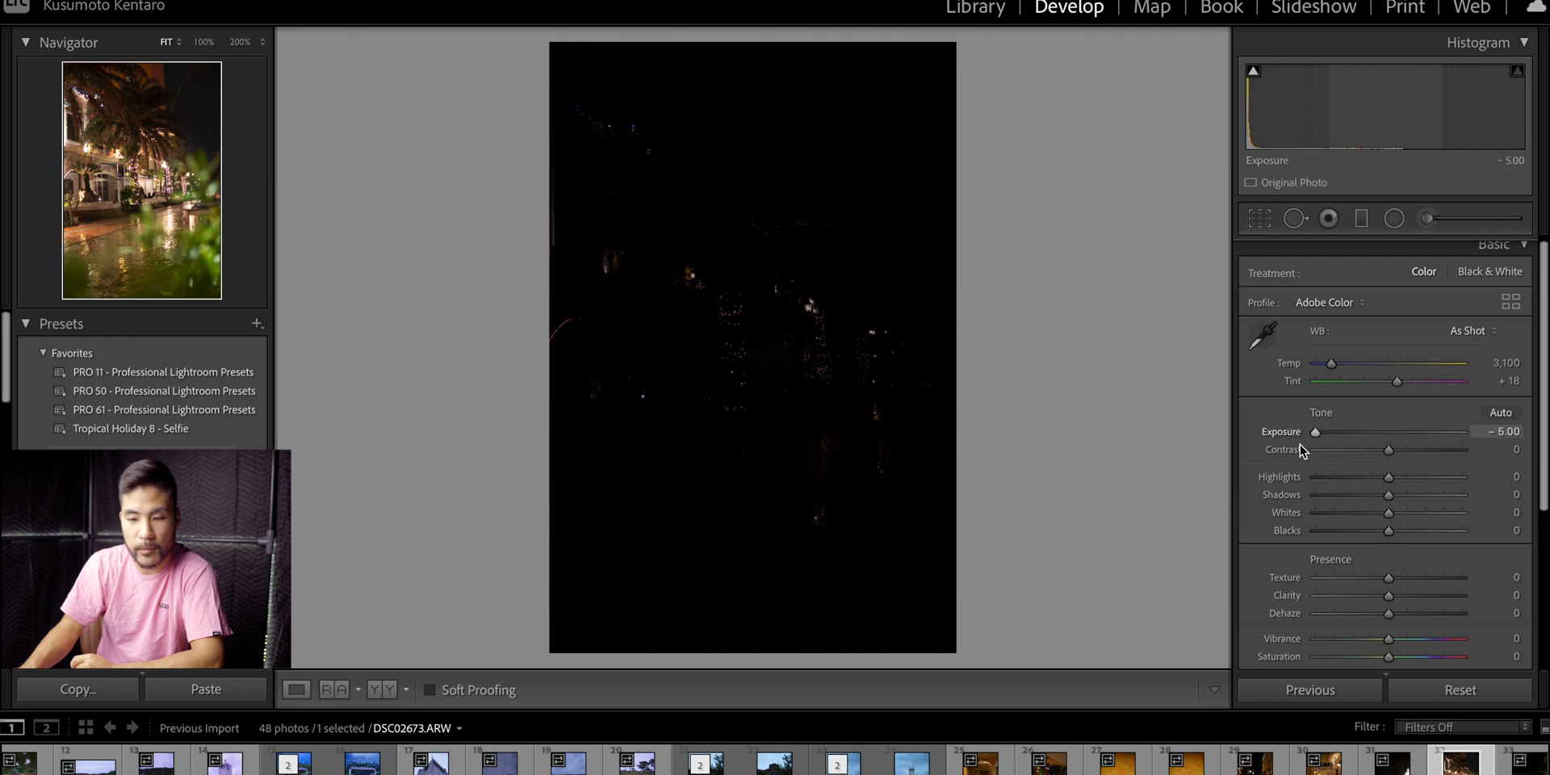
{"action": "left_click", "coordinate": [747, 334]}
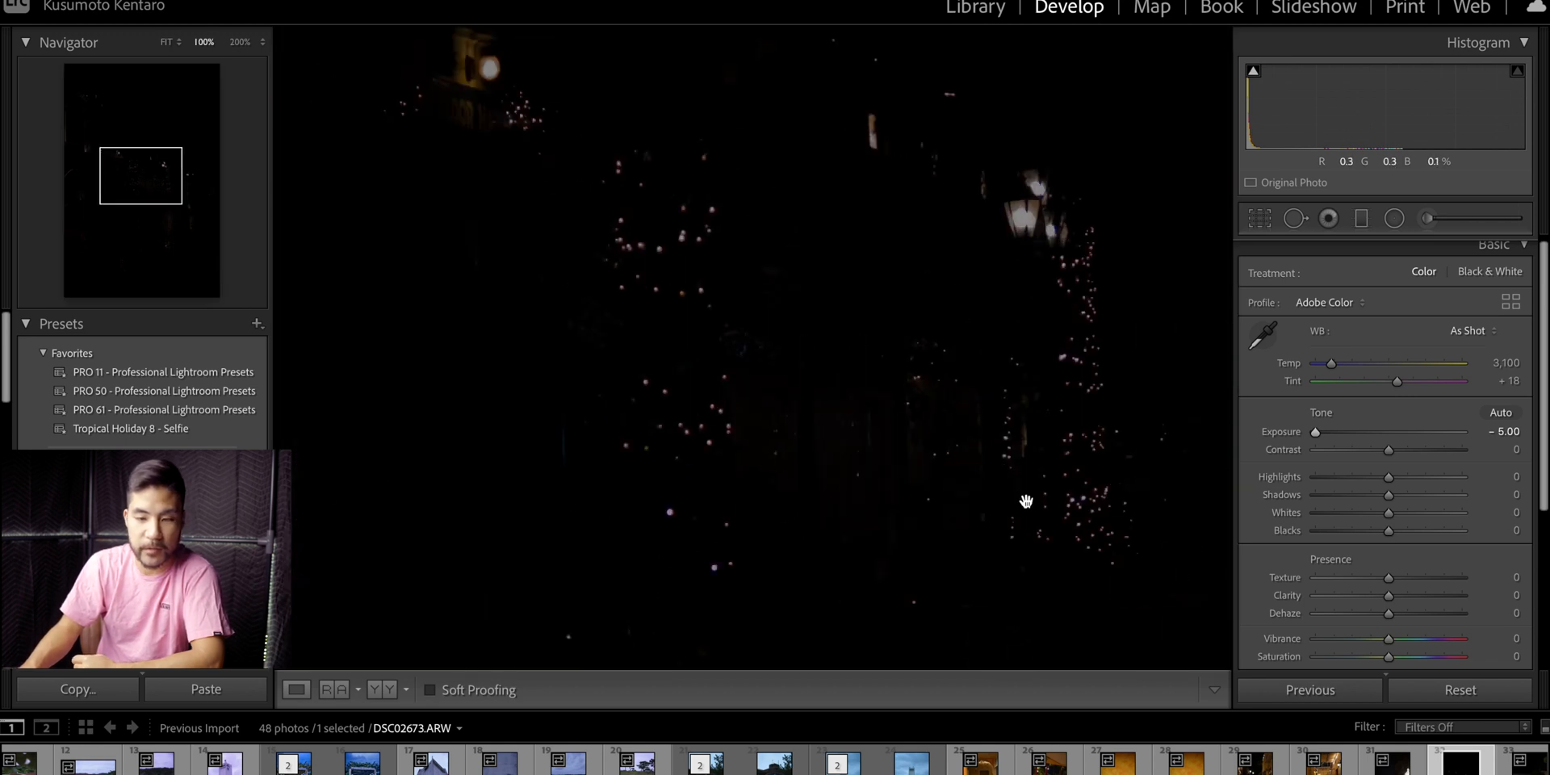
{"action": "left_click_drag", "start_coordinate": [1026, 501], "coordinate": [844, 420]}
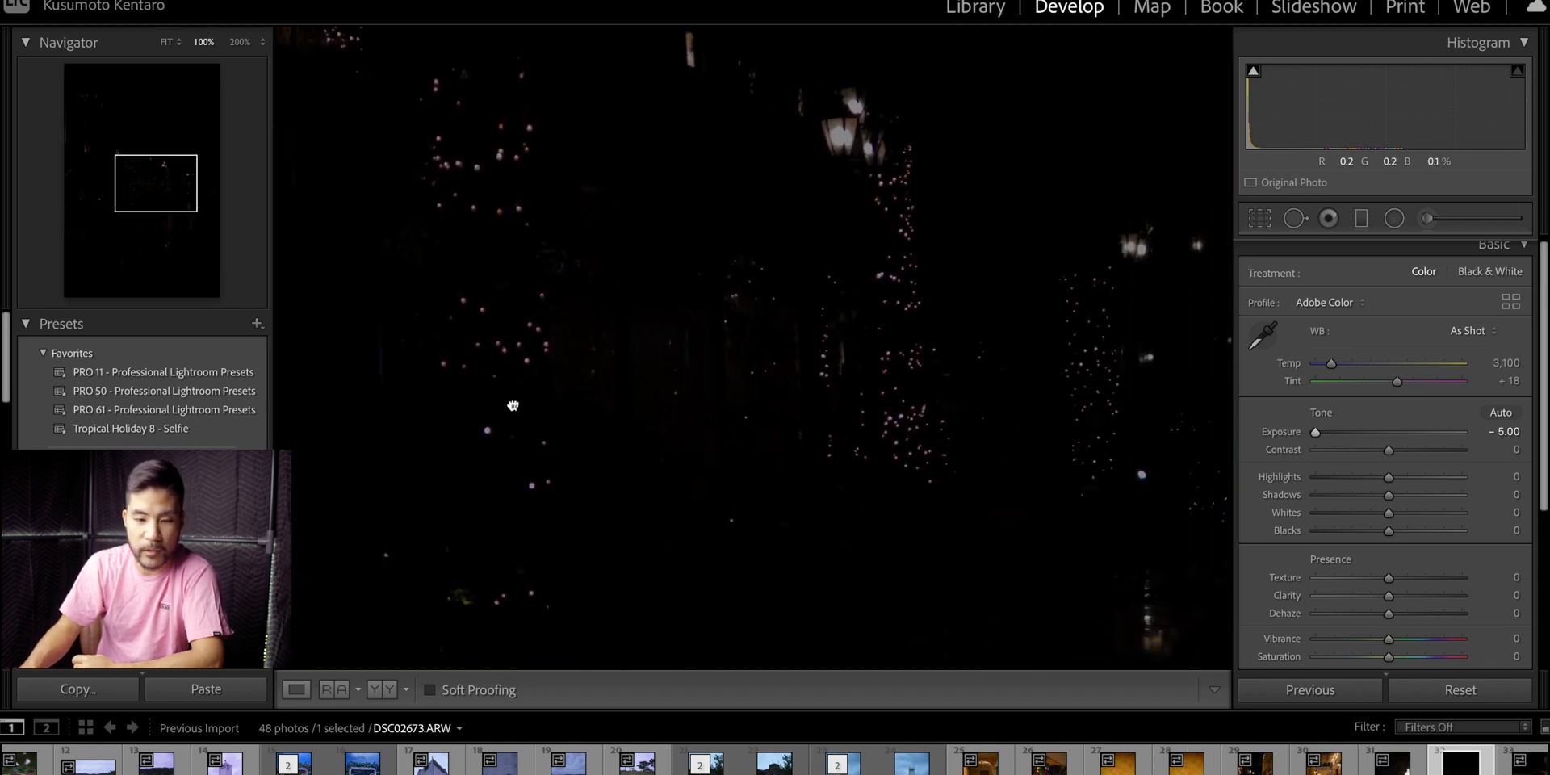
{"action": "left_click_drag", "start_coordinate": [513, 405], "coordinate": [489, 423]}
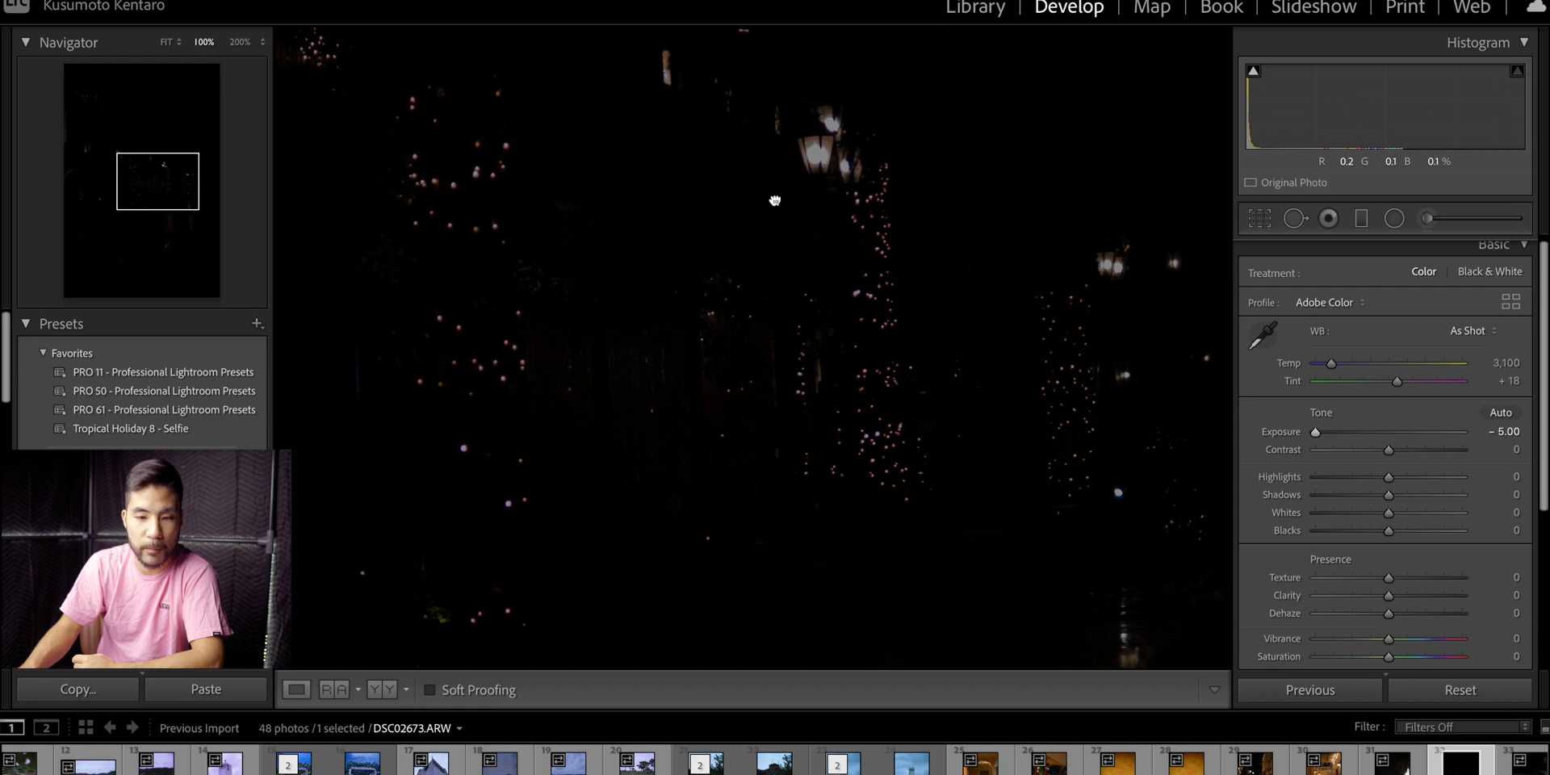
{"action": "left_click_drag", "start_coordinate": [776, 201], "coordinate": [948, 313]}
{"action": "left_click_drag", "start_coordinate": [401, 215], "coordinate": [459, 186]}
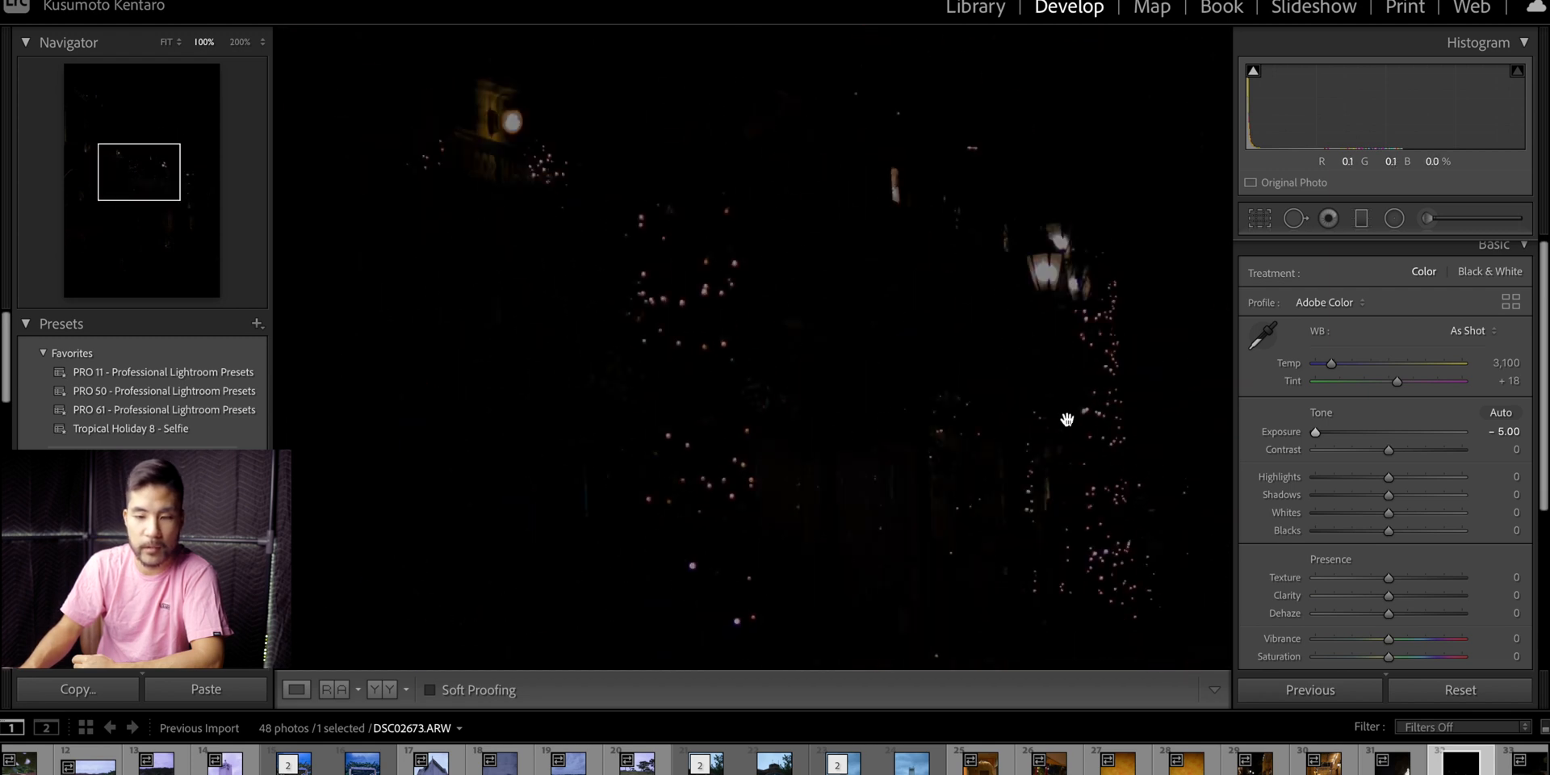
{"action": "left_click_drag", "start_coordinate": [1025, 361], "coordinate": [799, 179]}
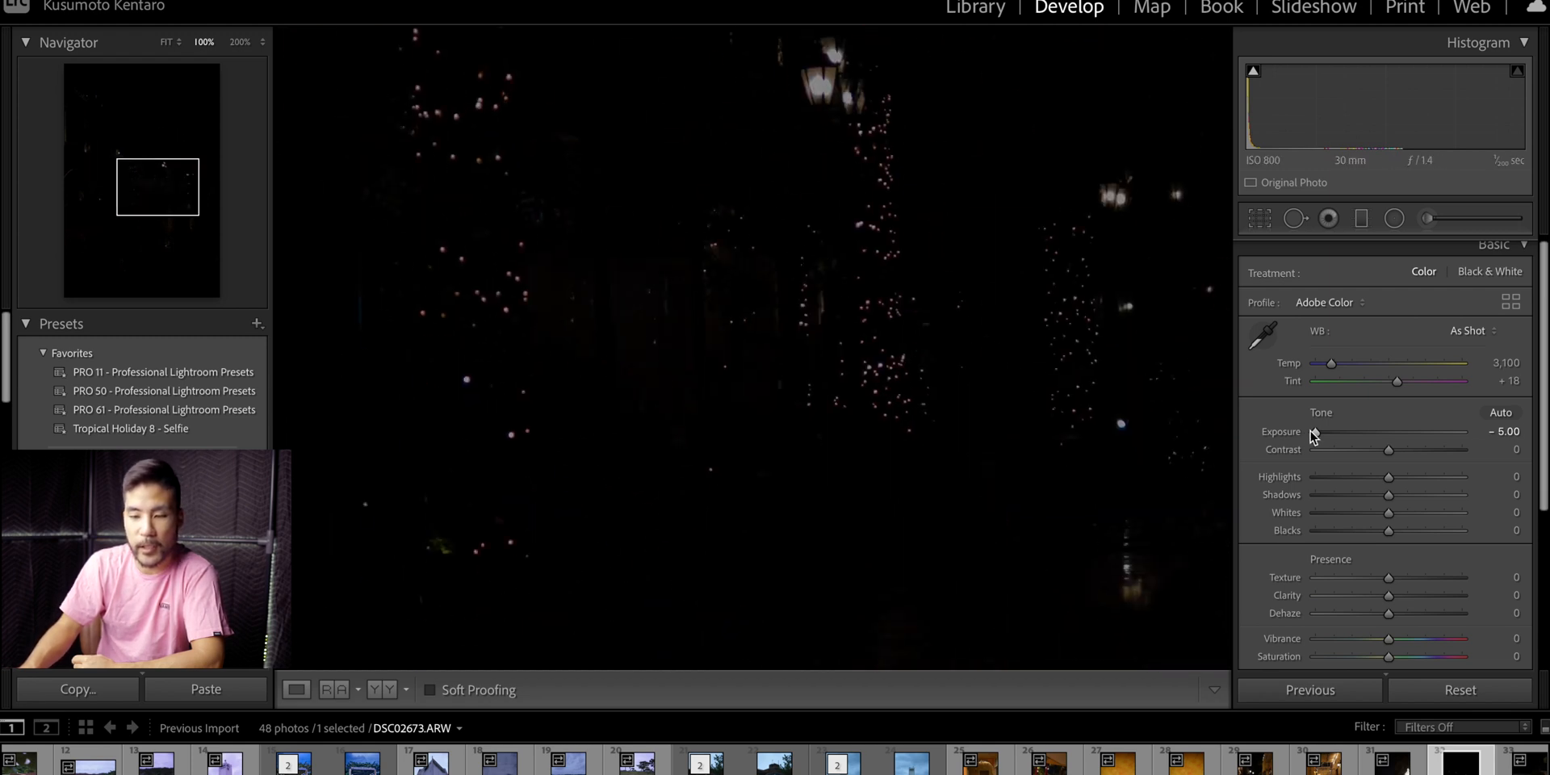
Bring the night photo's exposure back up to -0.10 and return to the full-frame view.
{"action": "left_click_drag", "start_coordinate": [1313, 434], "coordinate": [1387, 435]}
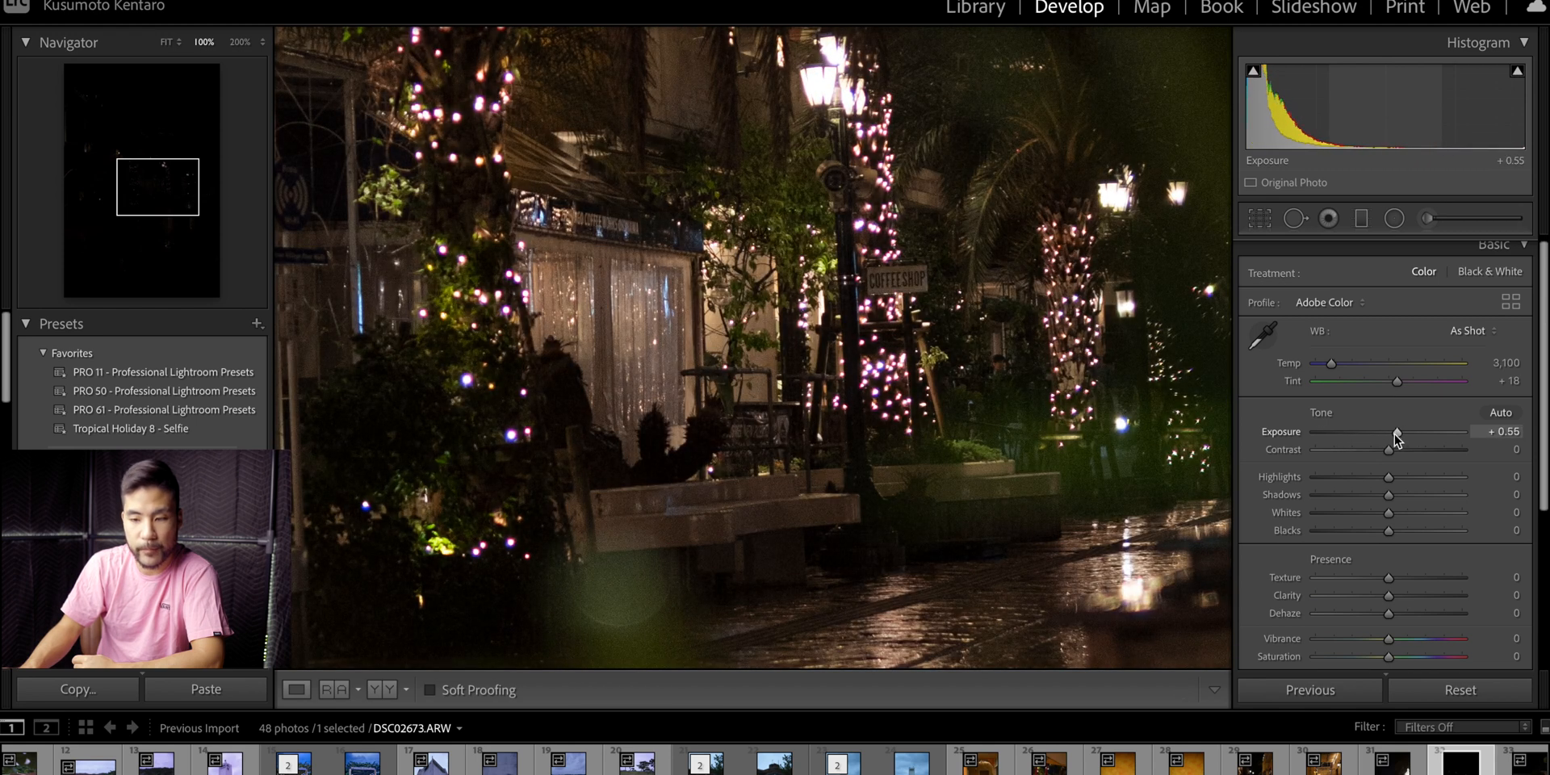
{"action": "left_click", "coordinate": [812, 275]}
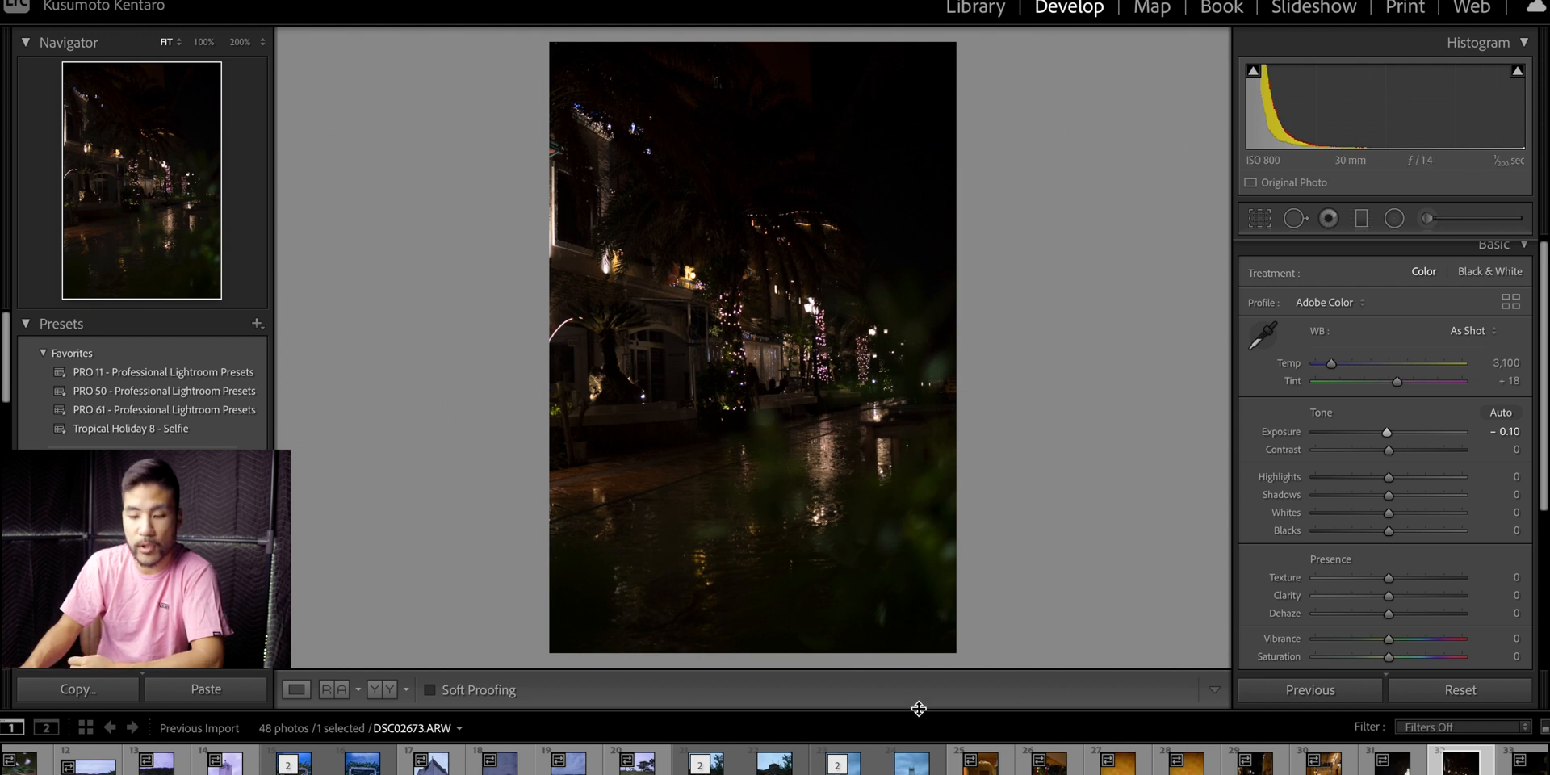
Open the tower photo DSC02644.ARW / Copy 1, raise its exposure to +5.00 and inspect the blown-out tower and sky at 100%.
{"action": "left_click", "coordinate": [912, 763]}
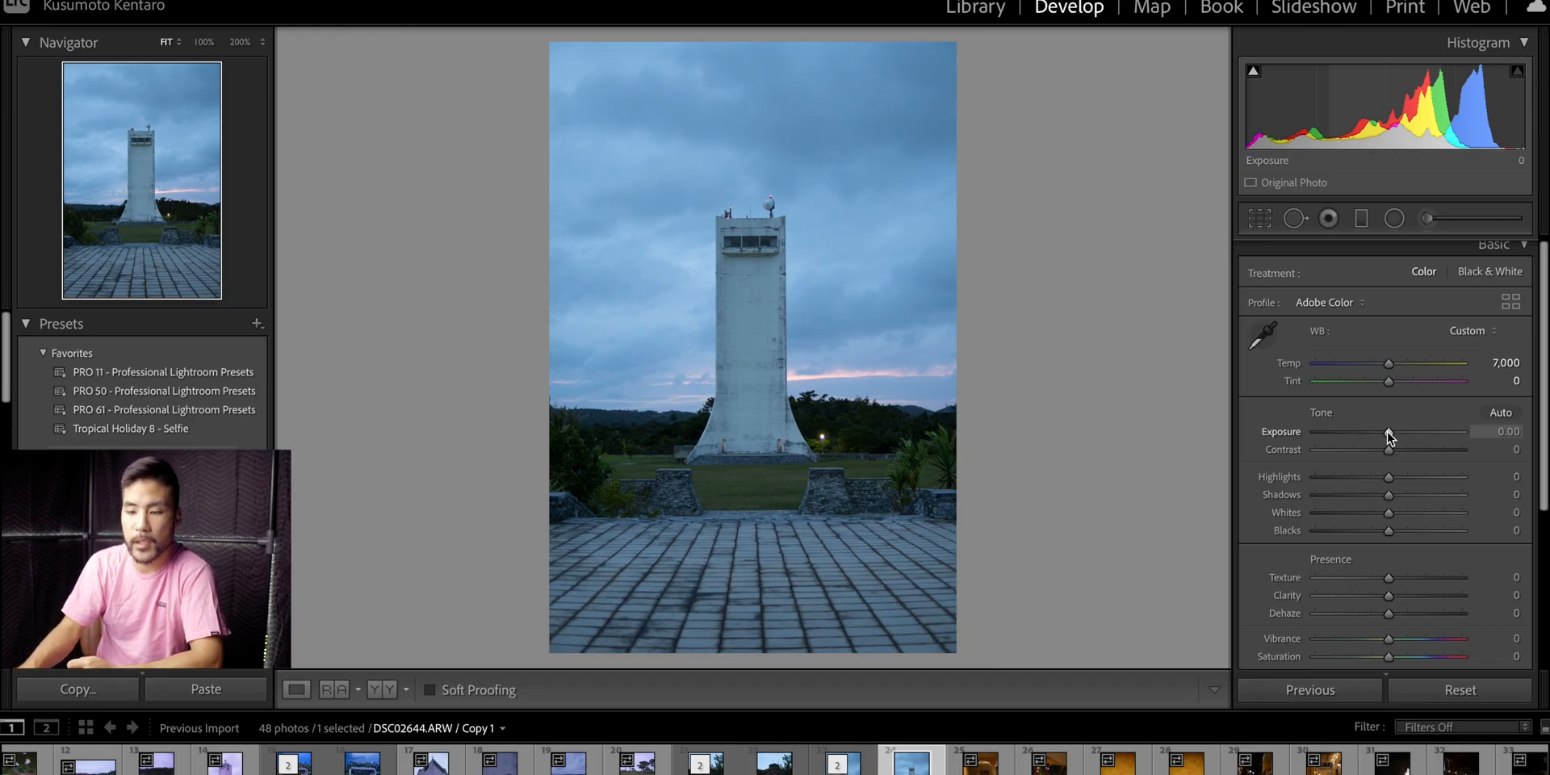
{"action": "left_click_drag", "start_coordinate": [1388, 434], "coordinate": [1466, 436]}
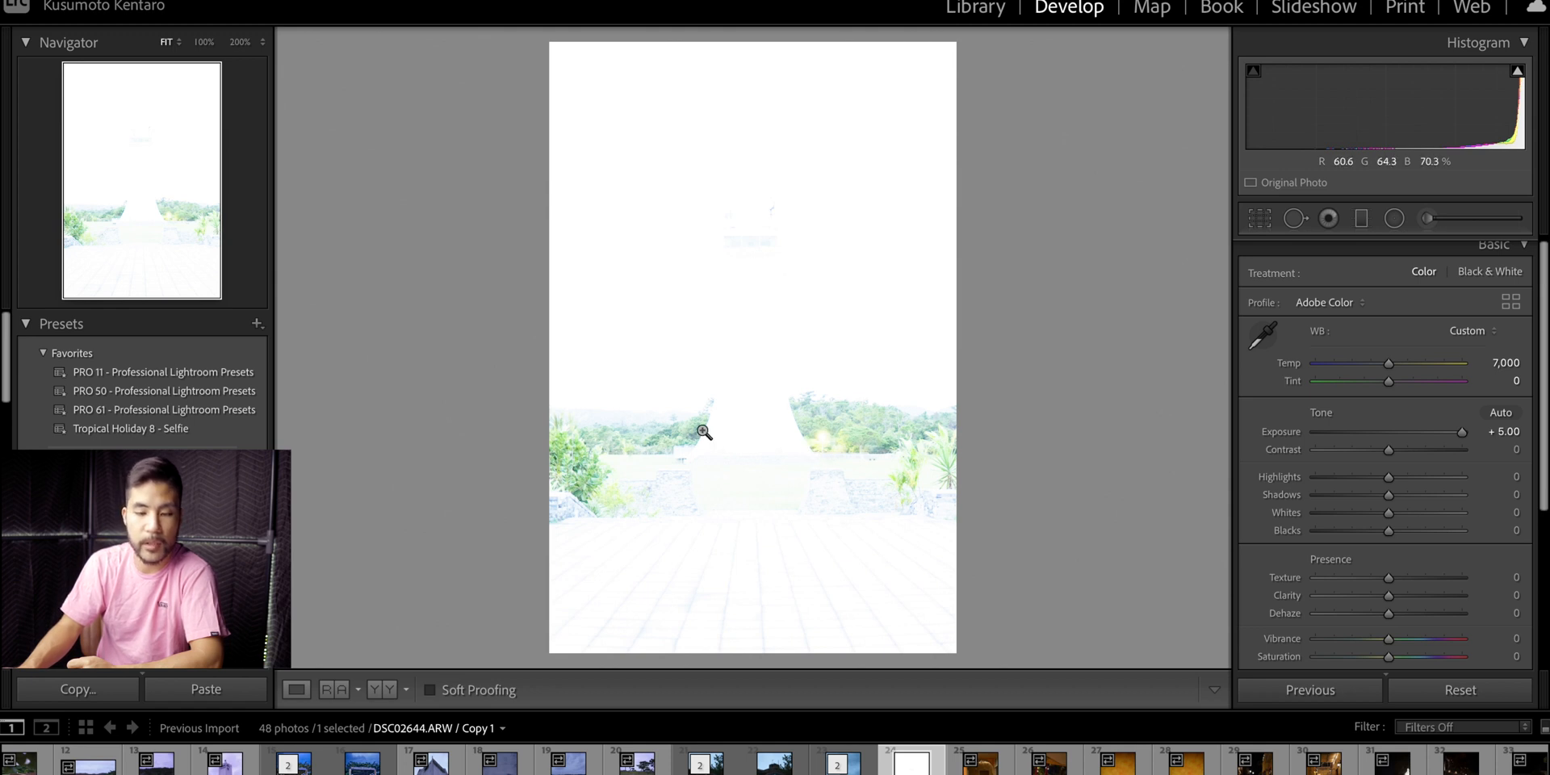
{"action": "left_click", "coordinate": [788, 410]}
{"action": "left_click_drag", "start_coordinate": [775, 318], "coordinate": [775, 457]}
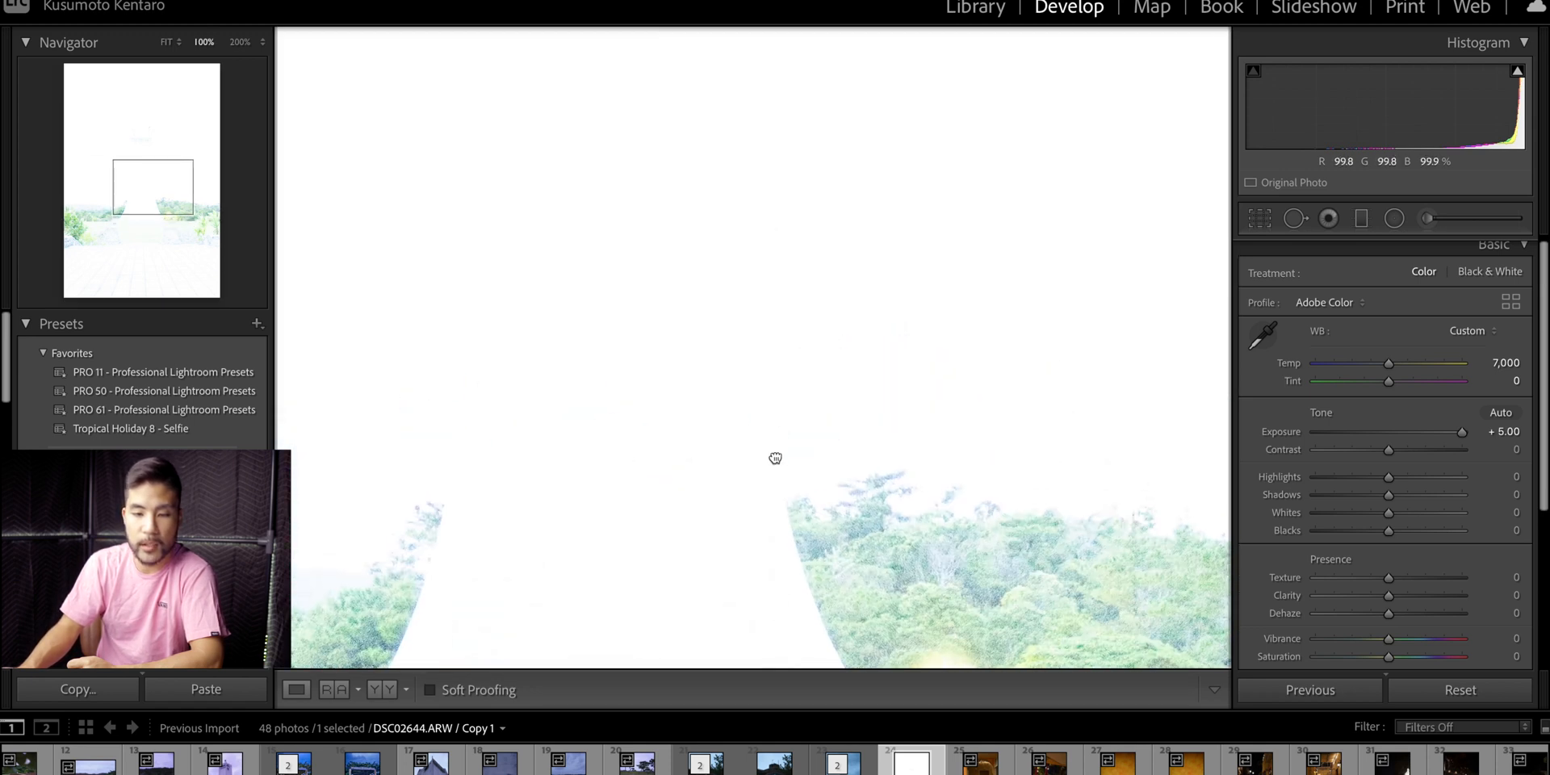
{"action": "left_click_drag", "start_coordinate": [784, 308], "coordinate": [826, 419]}
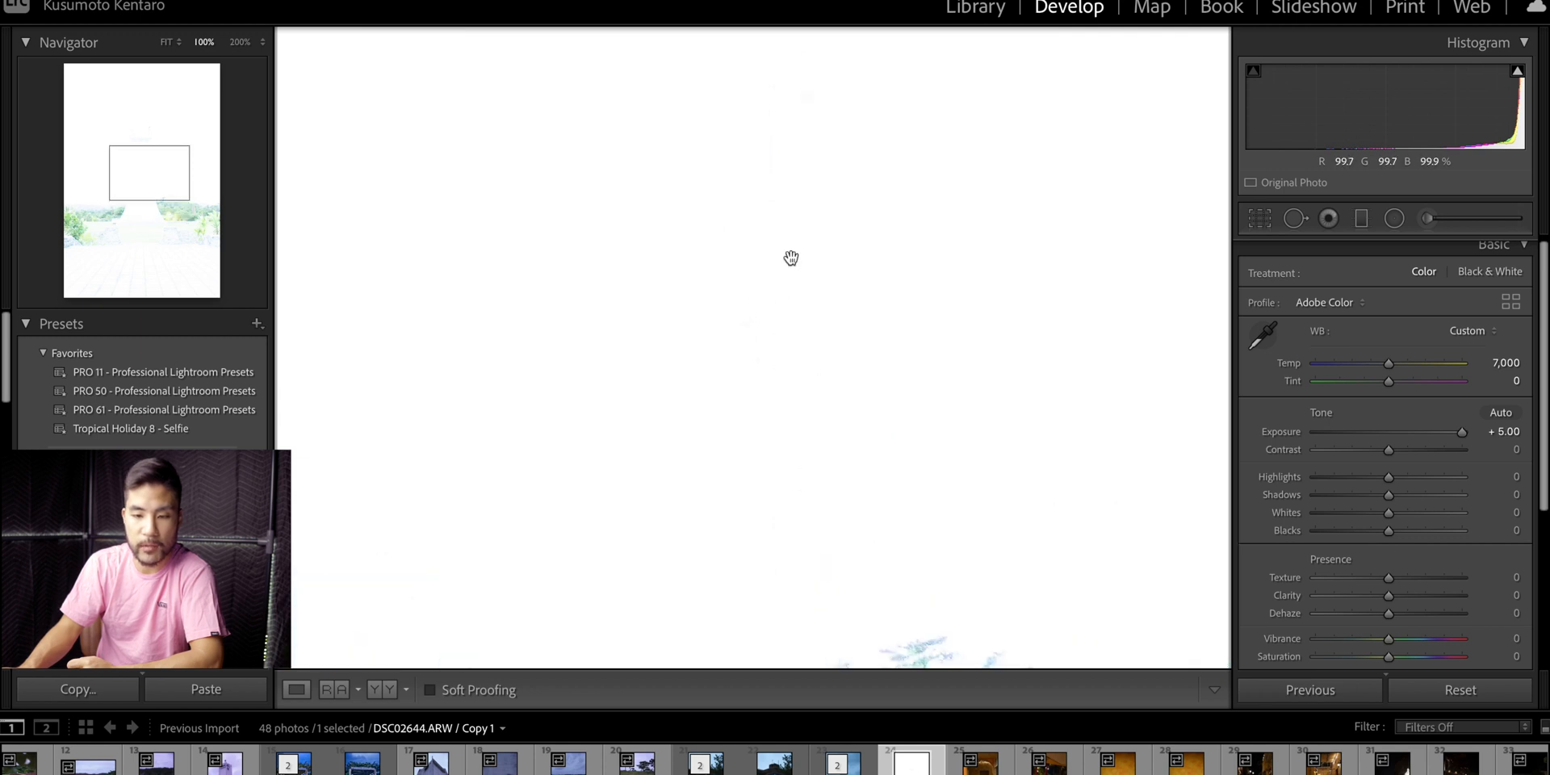
{"action": "left_click_drag", "start_coordinate": [765, 457], "coordinate": [792, 298]}
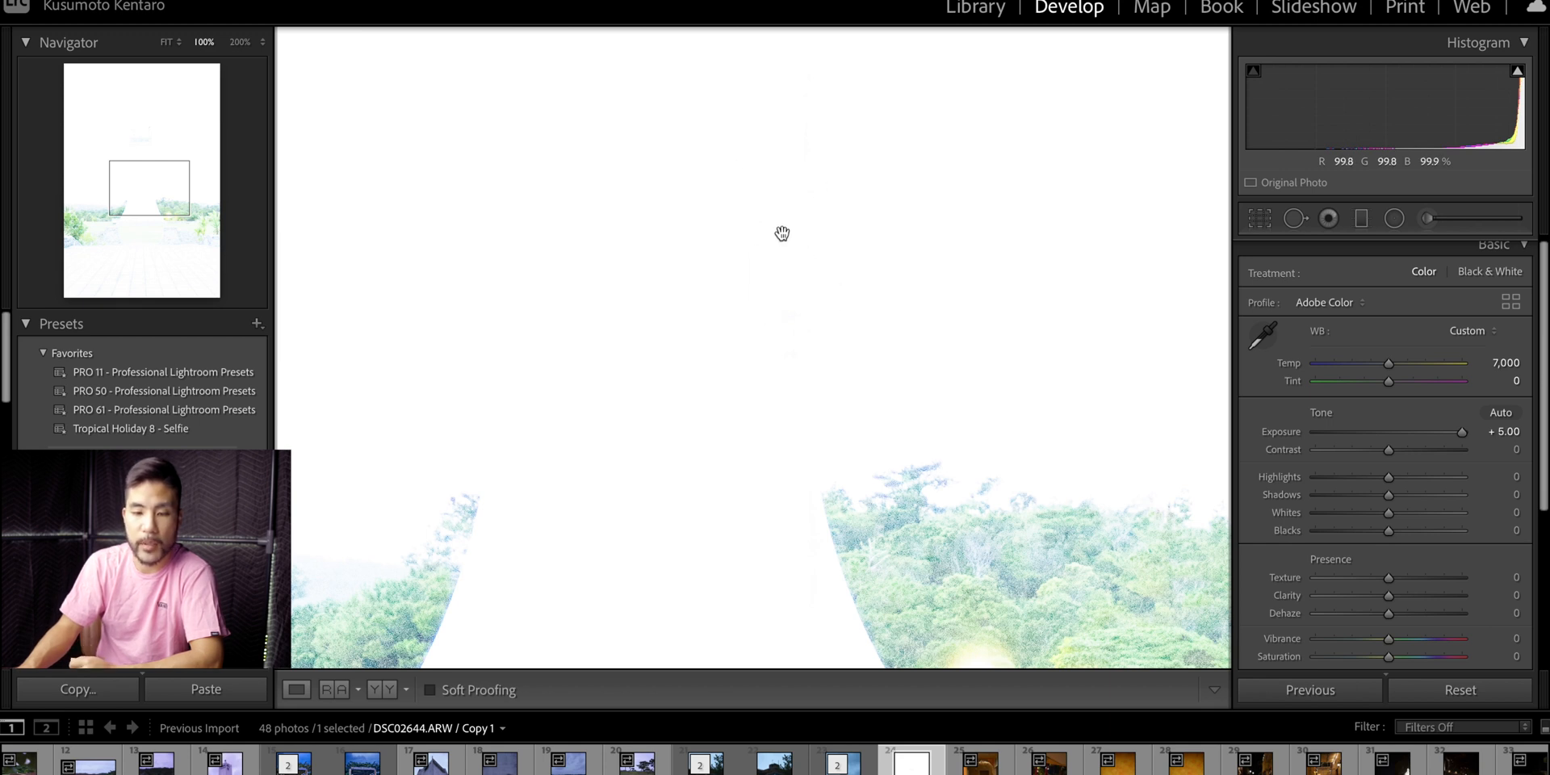
Return the tower photo to the full-frame view and reduce its exposure to +3.65.
{"action": "left_click", "coordinate": [780, 305]}
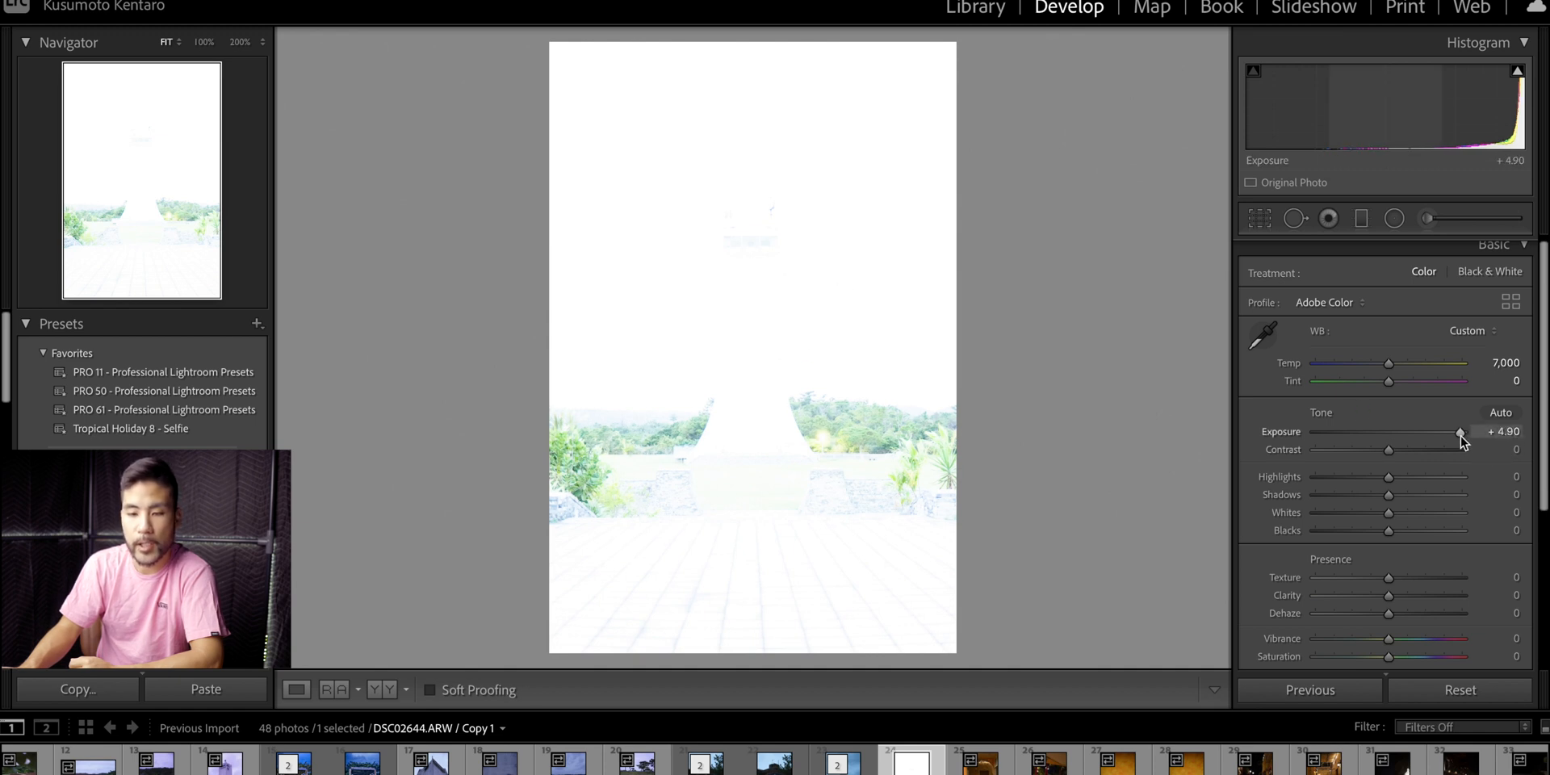
{"action": "mouse_move", "coordinate": [1462, 436]}
{"action": "left_mouse_down"}
{"action": "mouse_move", "coordinate": [1391, 438]}
{"action": "mouse_move", "coordinate": [1441, 436]}
{"action": "left_mouse_up"}
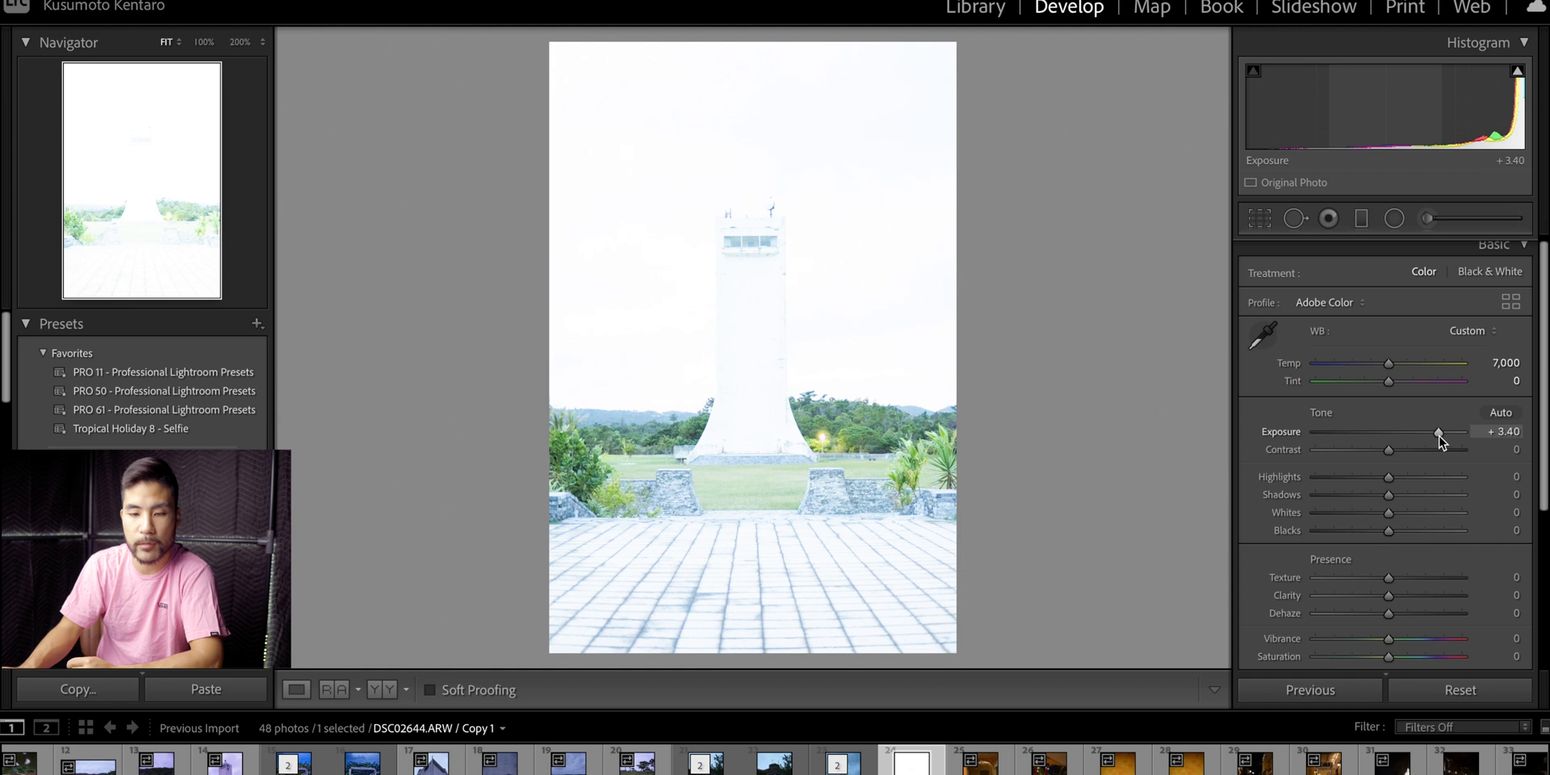
{"action": "left_click_drag", "start_coordinate": [1440, 438], "coordinate": [1445, 441]}
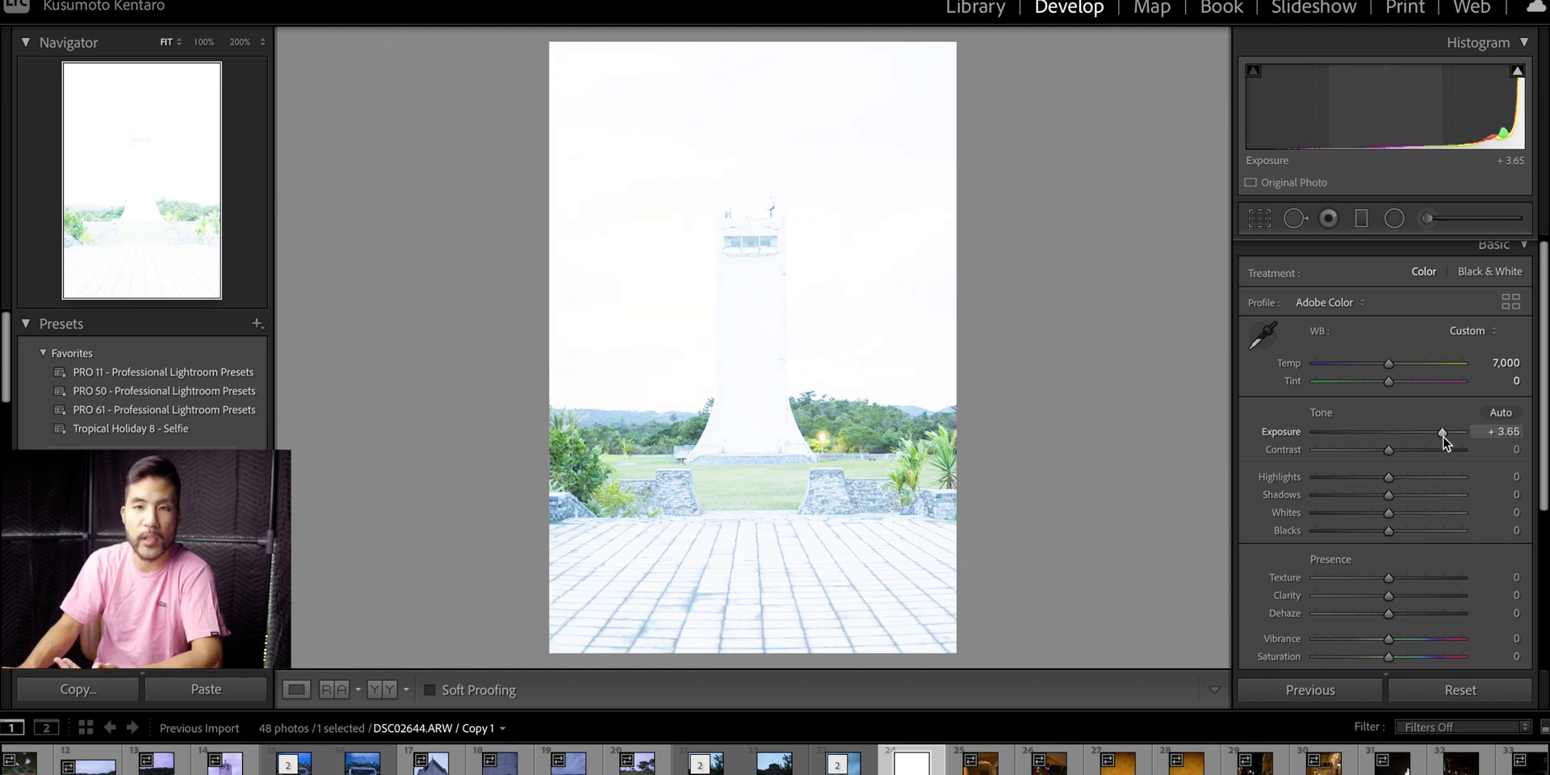
Lower the tower photo's exposure to -5.00, inspect the tower's top and shaft against the sky at 100%, and return to the full-frame view.
{"action": "left_click_drag", "start_coordinate": [1445, 440], "coordinate": [1302, 444]}
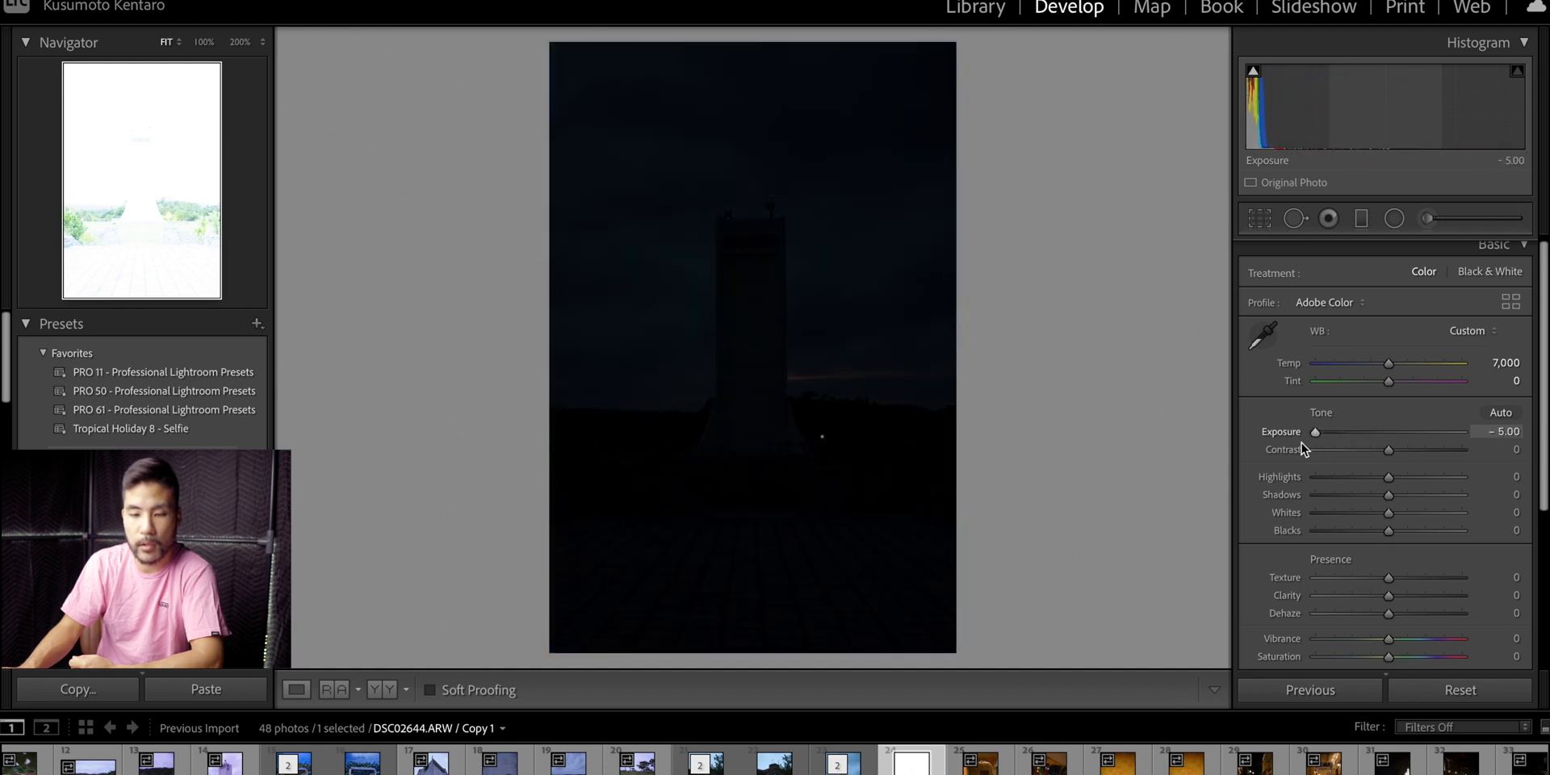
{"action": "left_click", "coordinate": [737, 272]}
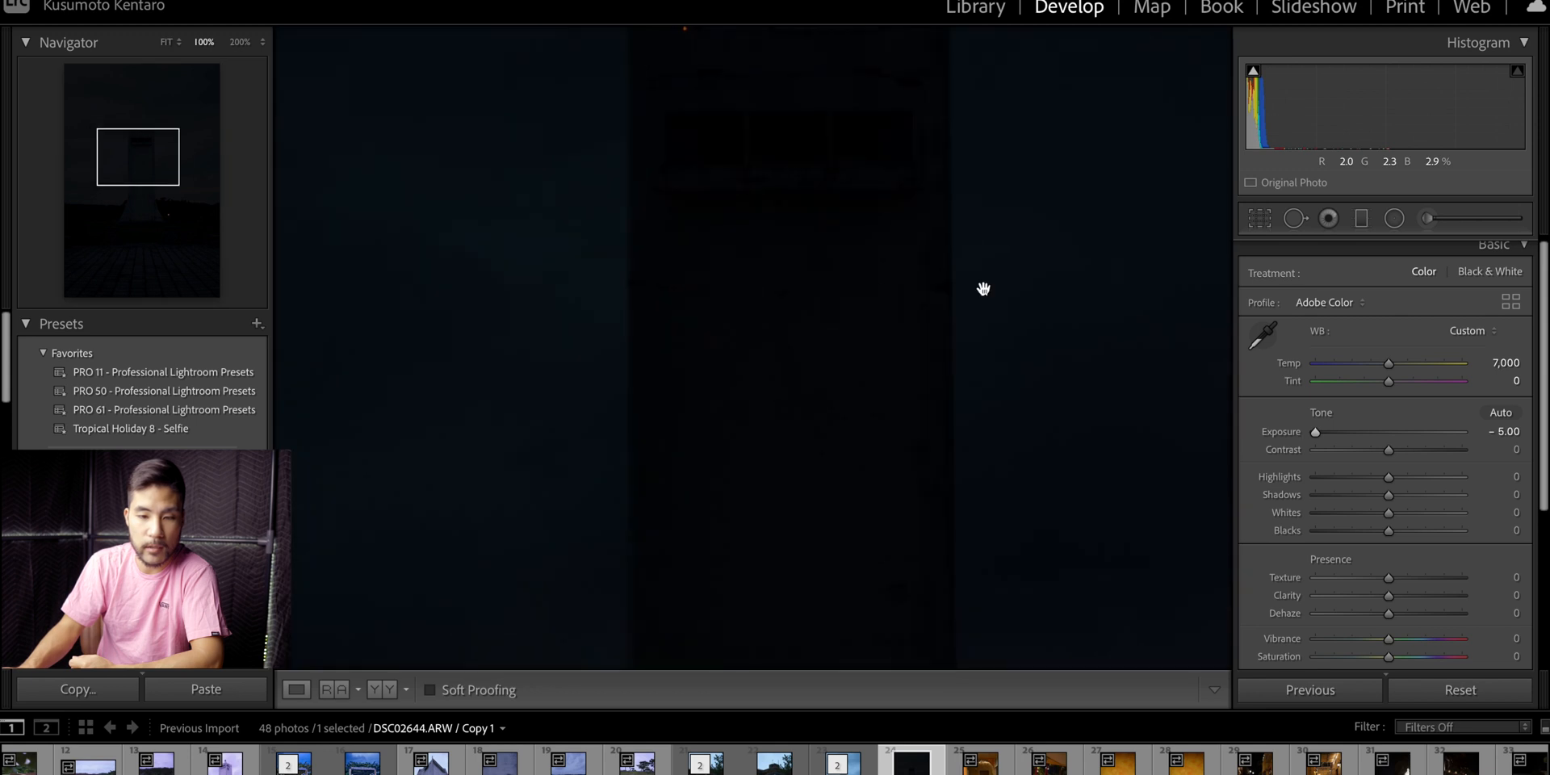
{"action": "left_click", "coordinate": [749, 246]}
{"action": "left_click", "coordinate": [760, 289]}
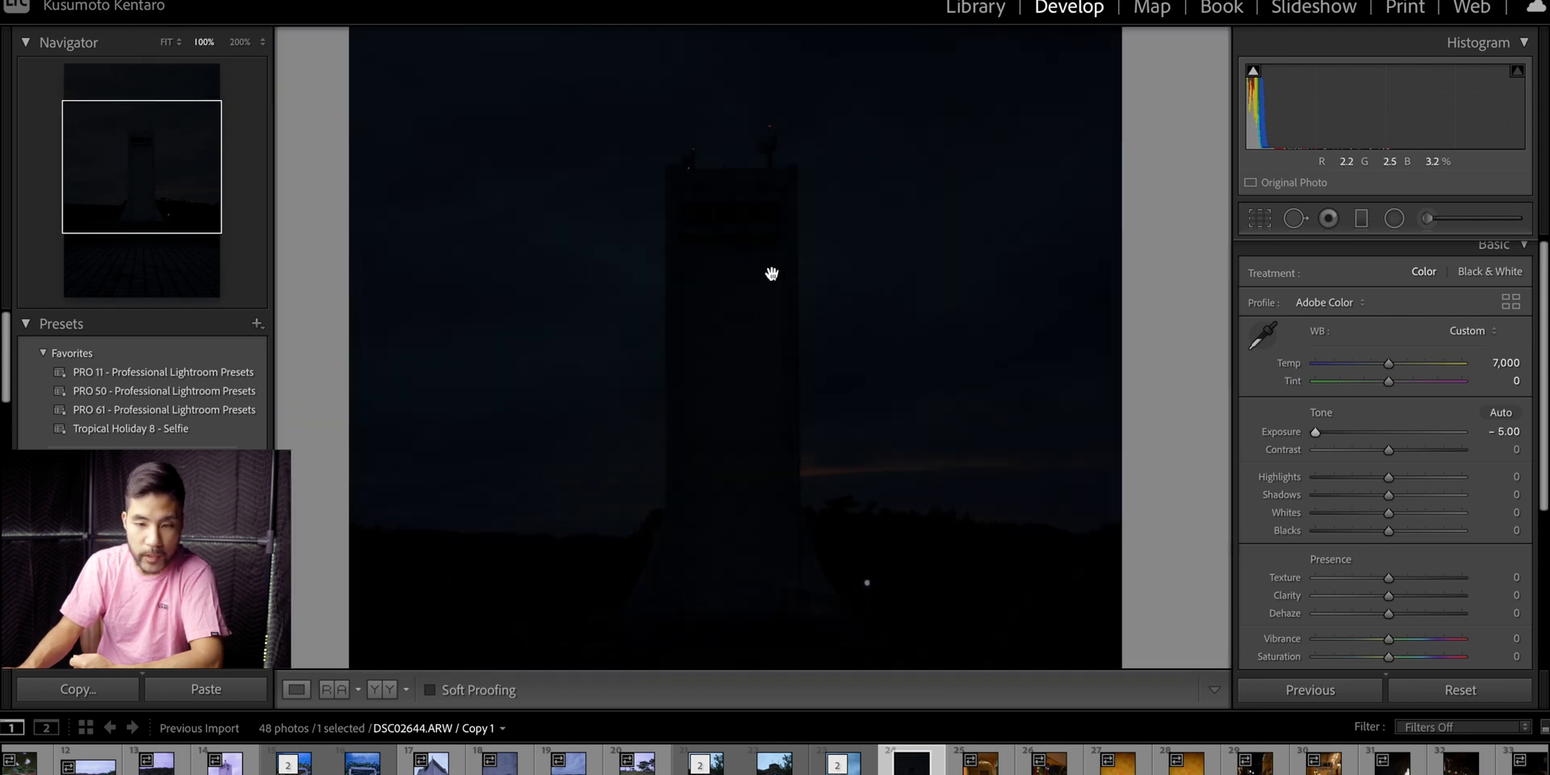
{"action": "left_click_drag", "start_coordinate": [772, 273], "coordinate": [554, 256]}
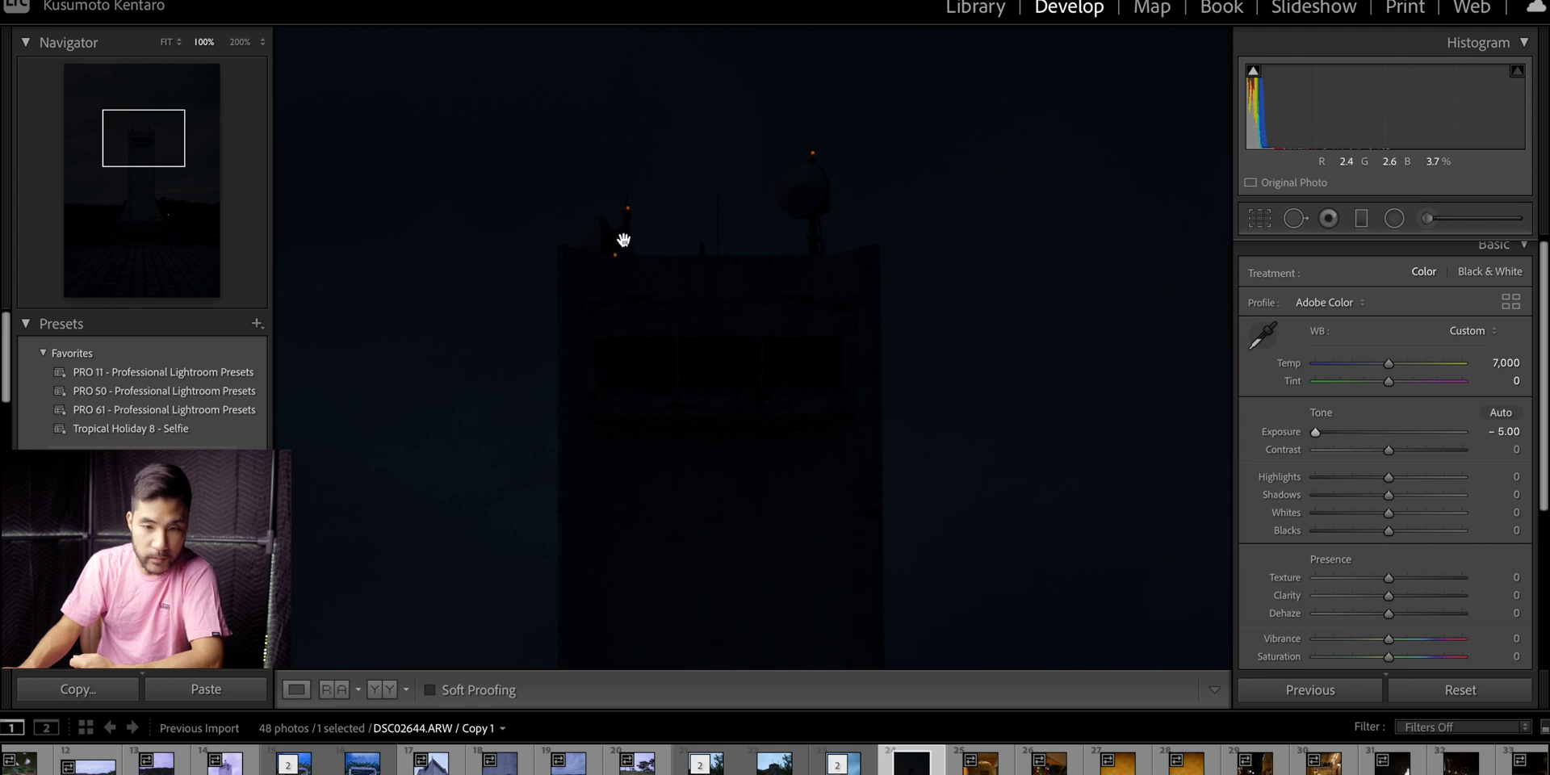
{"action": "left_click_drag", "start_coordinate": [832, 323], "coordinate": [799, 65]}
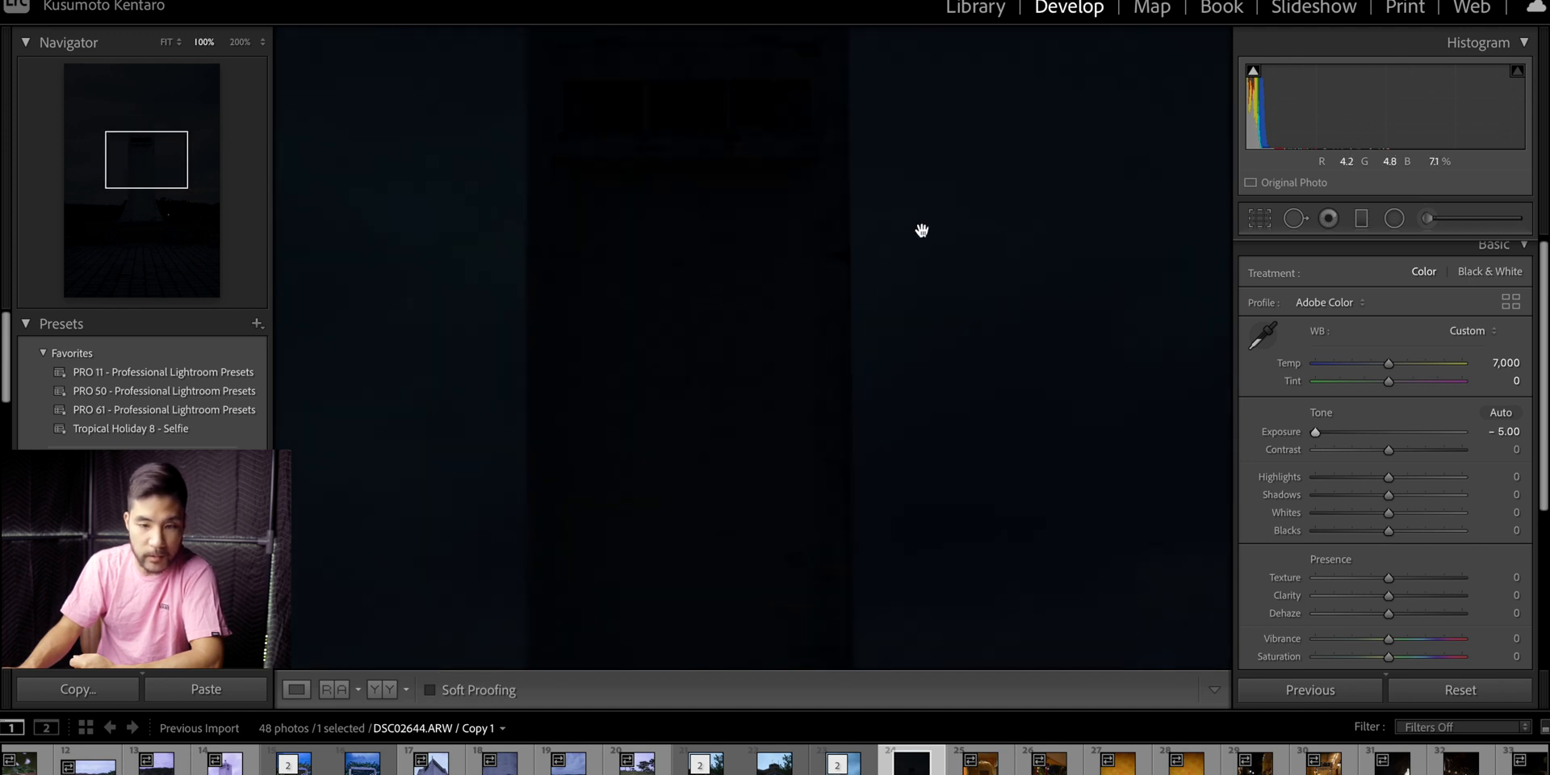
{"action": "left_click", "coordinate": [701, 365]}
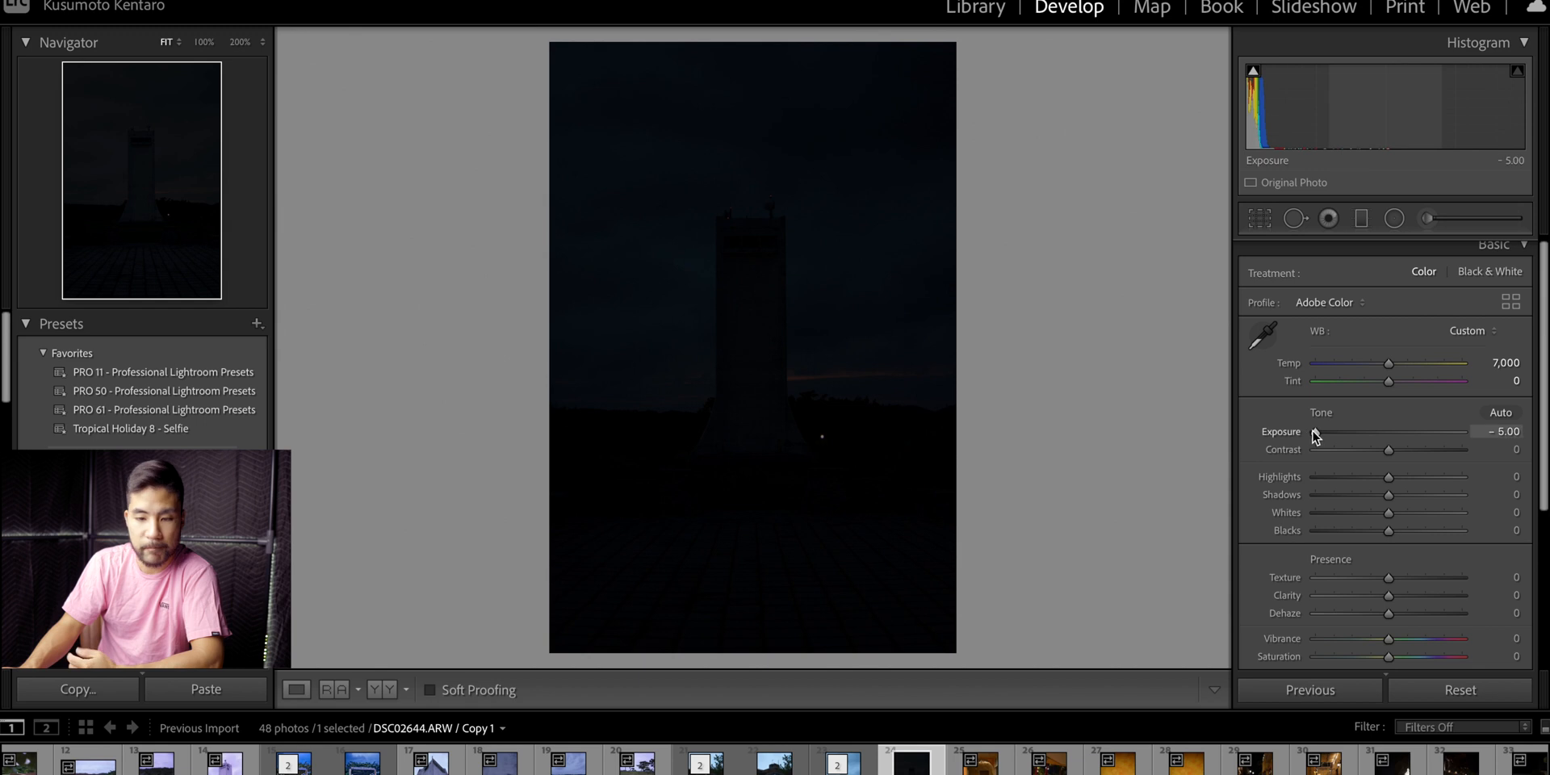
{"action": "left_click_drag", "start_coordinate": [1318, 433], "coordinate": [831, 305]}
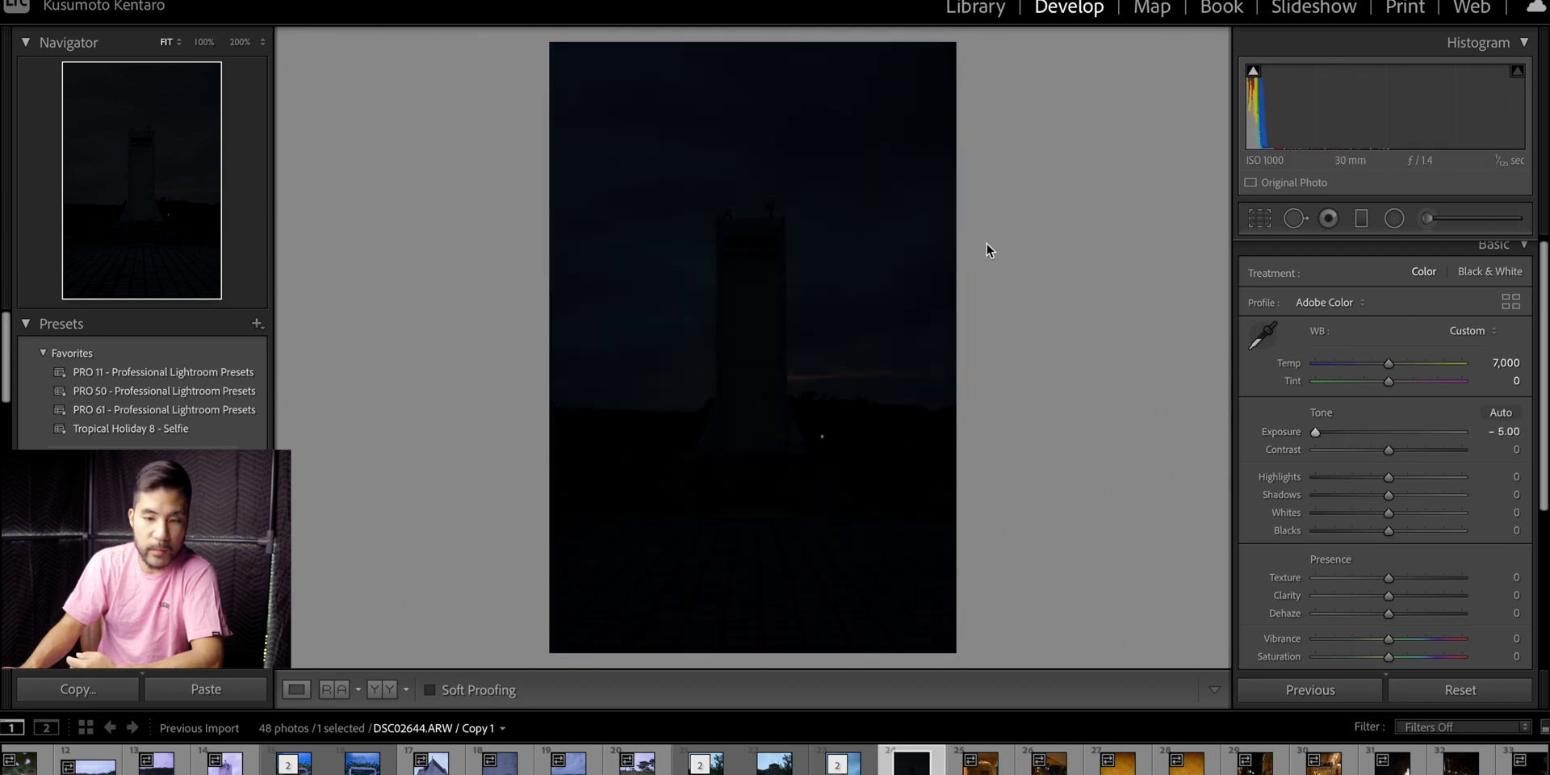